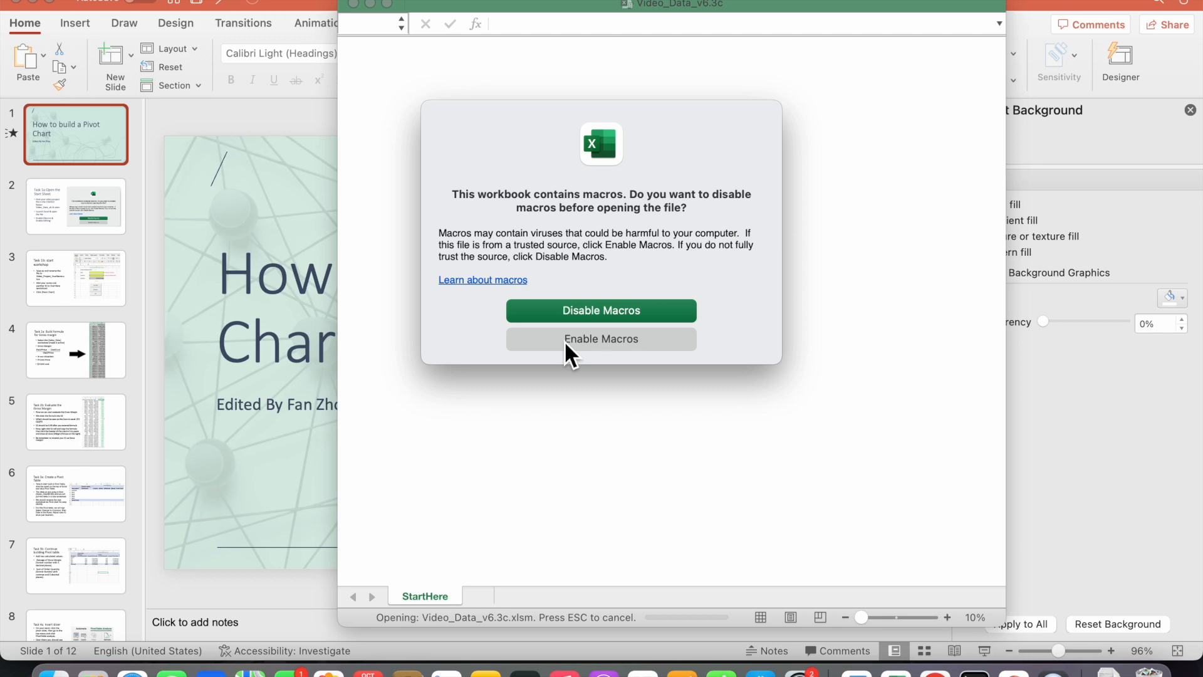
# Open the workbook with macros enabled and widen its window
pyautogui.click(565, 342)
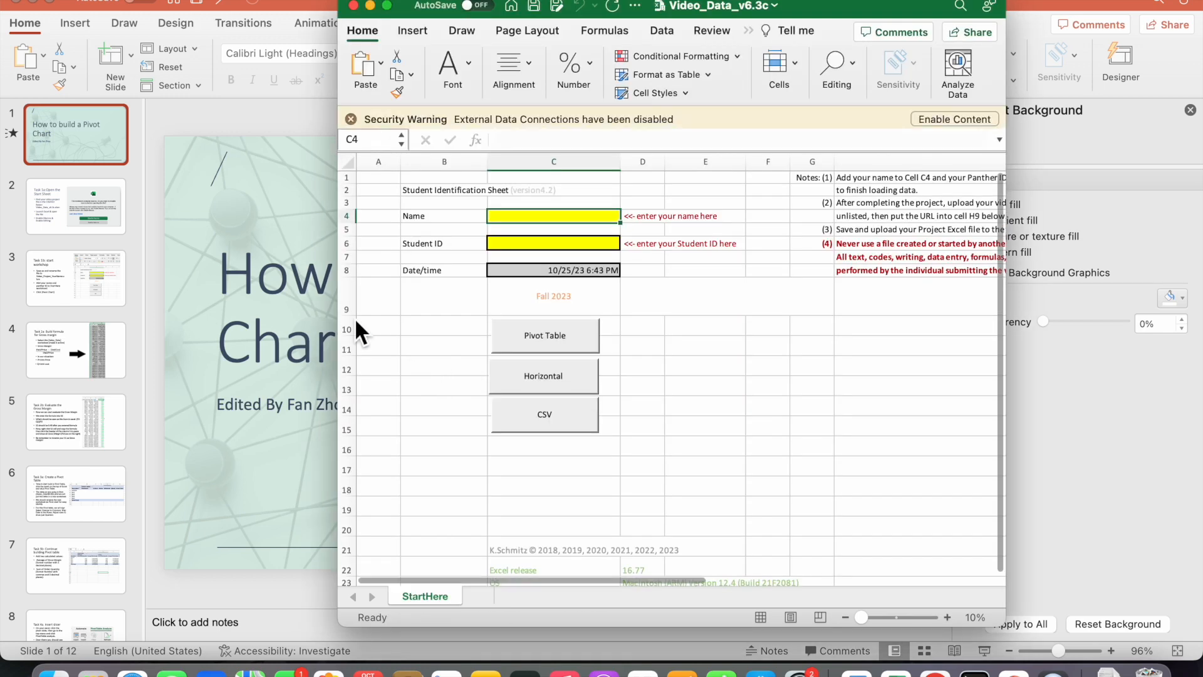
pyautogui.moveTo(343, 322); pyautogui.dragTo(5, 322)
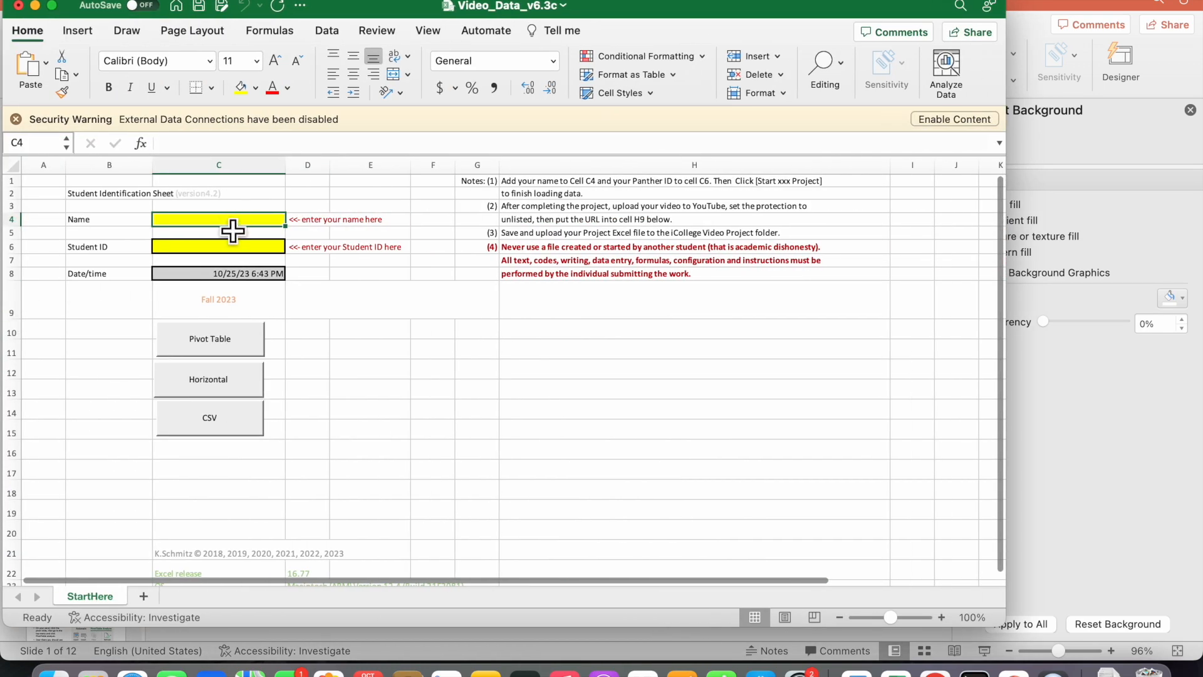
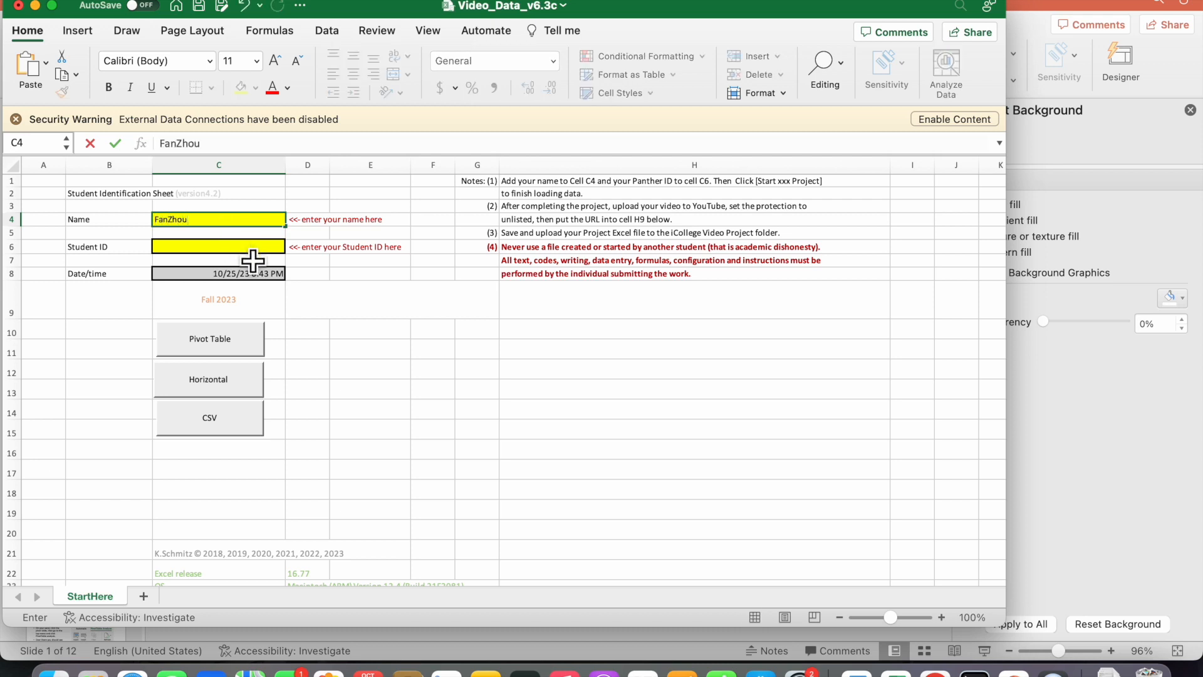
# Enter the student's full name in cell C4 and load the Pivot Table project data
pyautogui.click(250, 250)
pyautogui.click(303, 354)
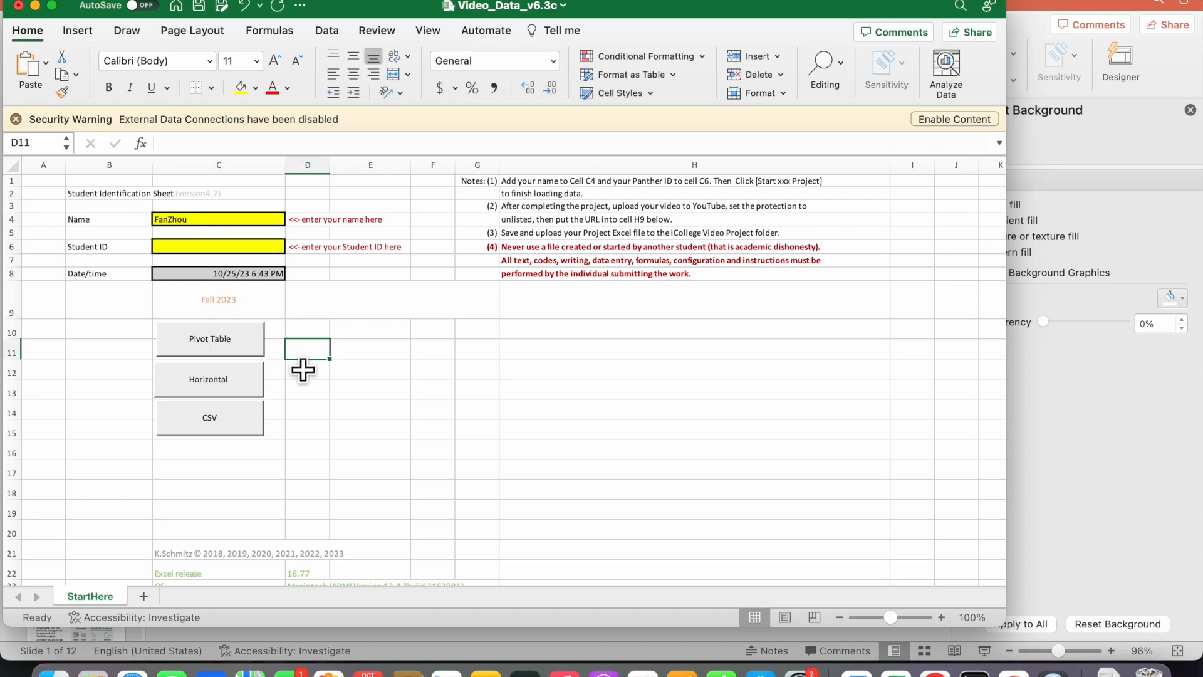
pyautogui.click(253, 356)
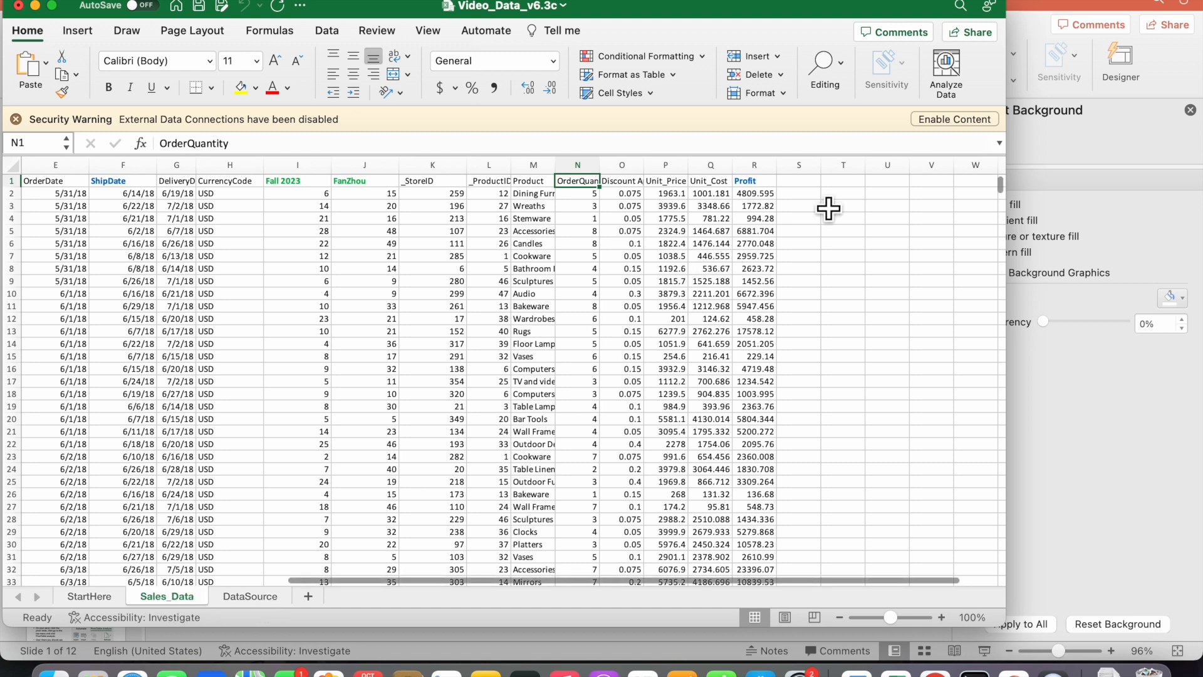
# Enter the gross margin formula =(P2-Q2)/P2 in cell S2 of the Sales_Data sheet
pyautogui.click(809, 194)
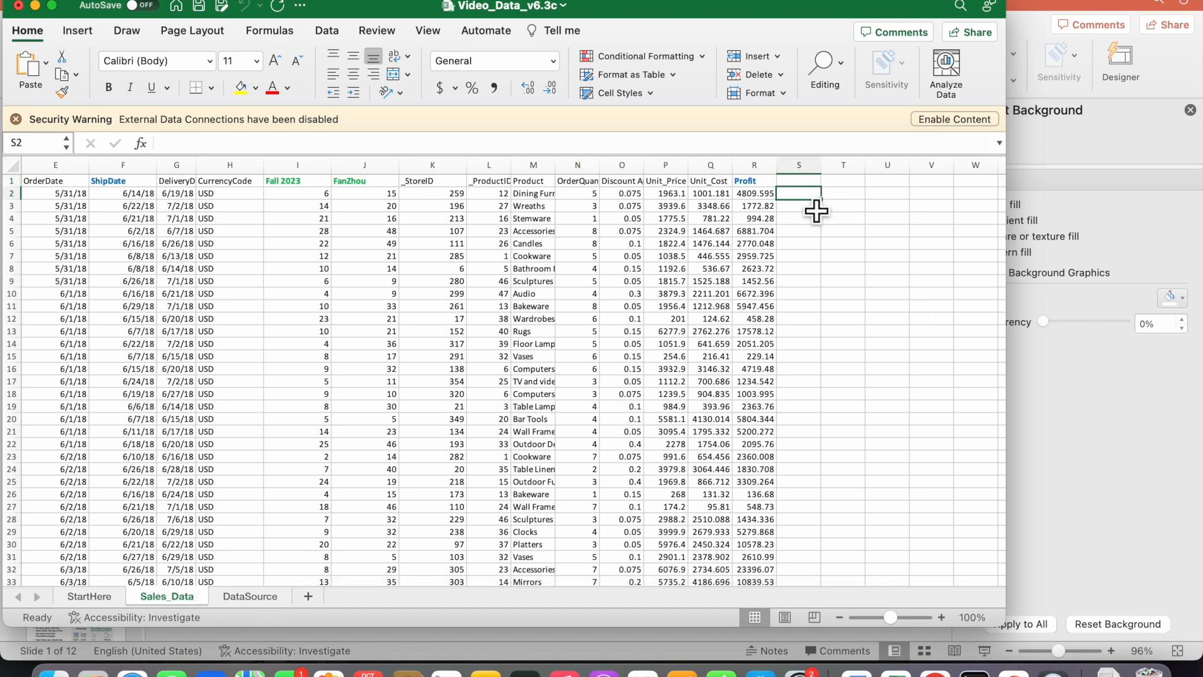
pyautogui.write('=()')
pyautogui.press('Left')
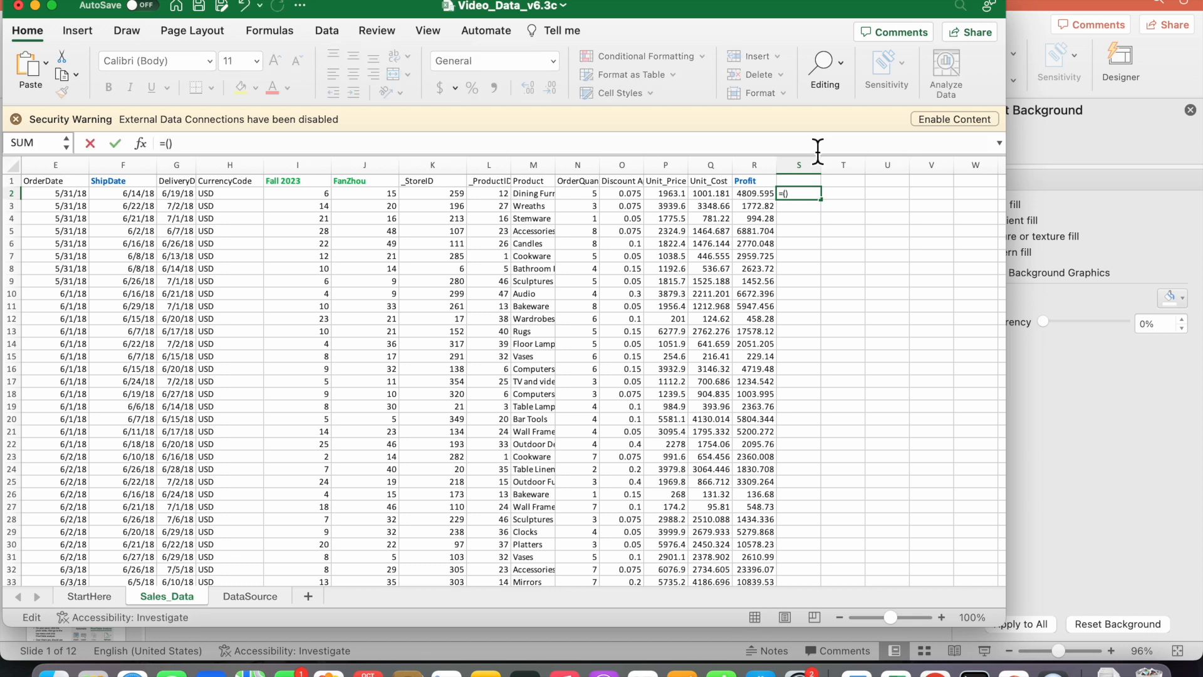
pyautogui.write('P2')
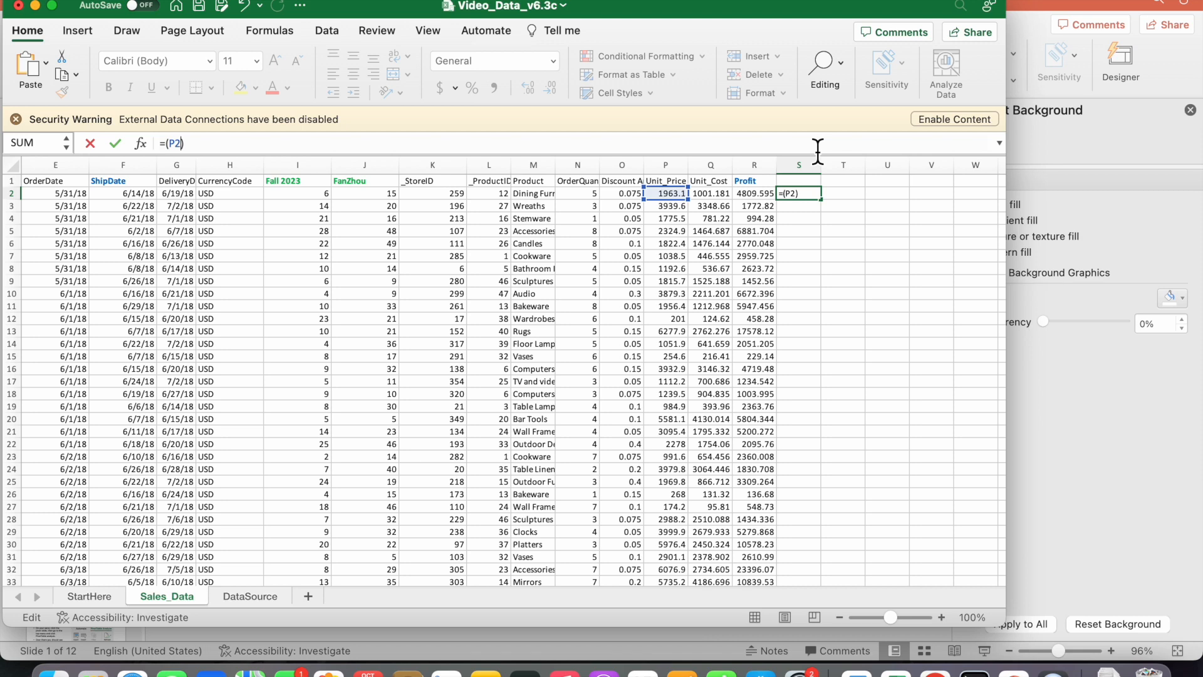
pyautogui.write('-AQ2')
pyautogui.press('BackSpace')
pyautogui.press('BackSpace')
pyautogui.press('BackSpace')
pyautogui.write('Q2')
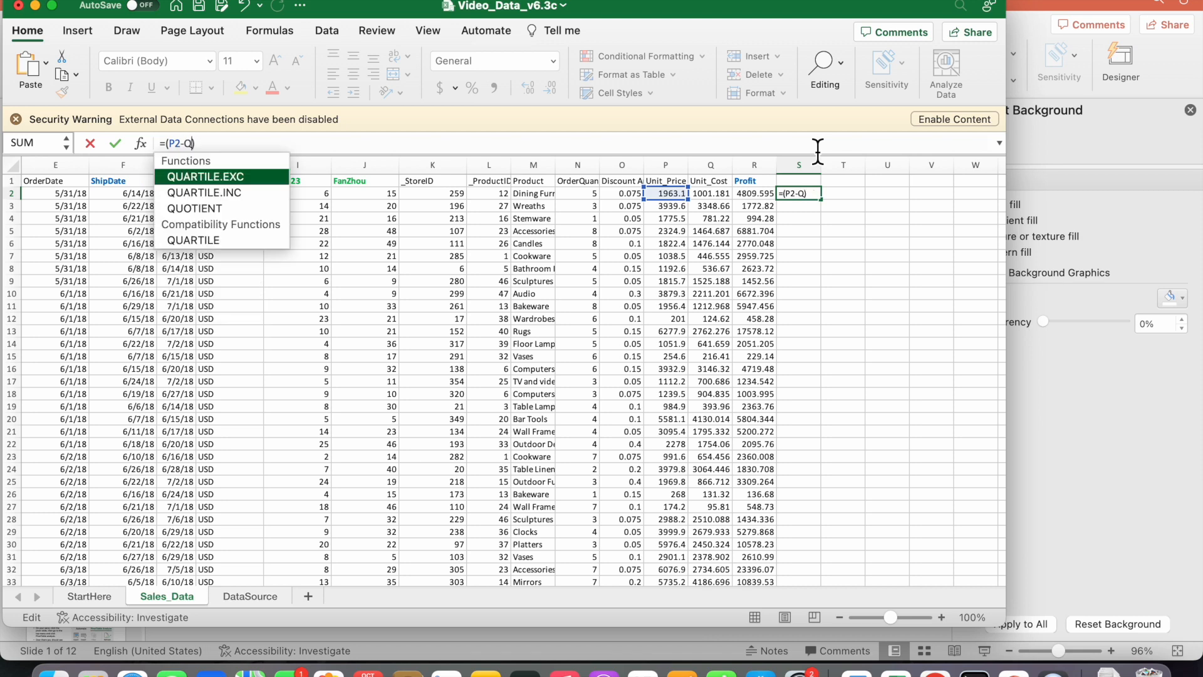
pyautogui.write('/')
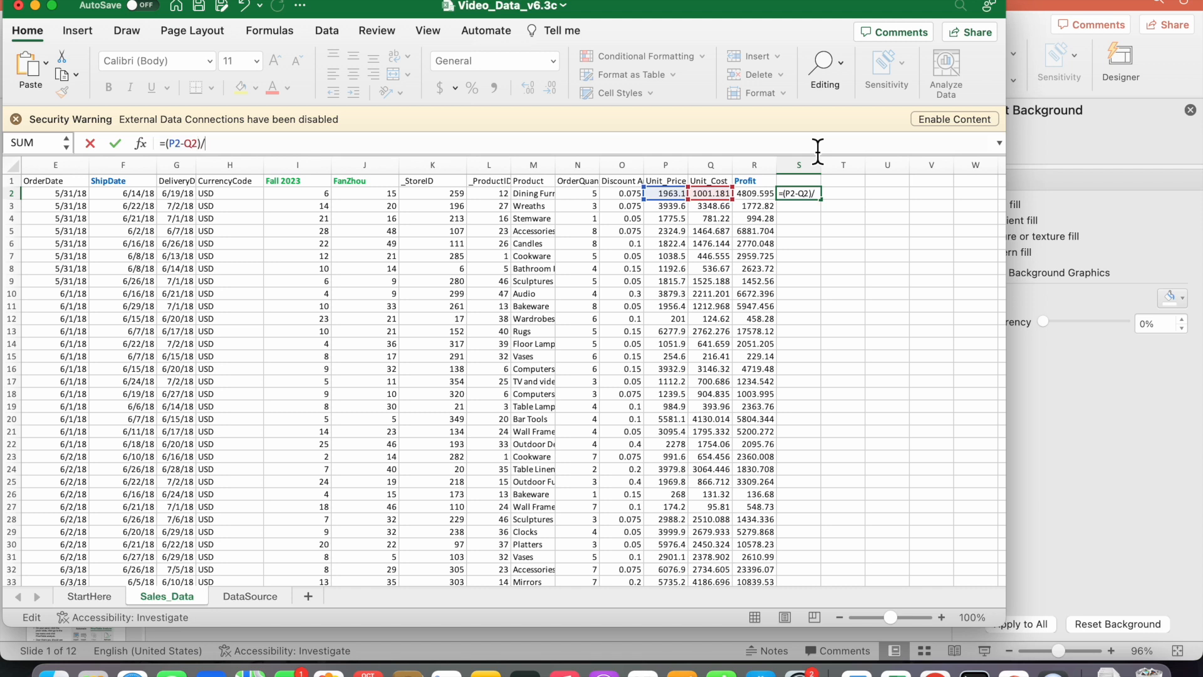
pyautogui.write('un')
pyautogui.press('BackSpace')
pyautogui.press('BackSpace')
pyautogui.write('P2')
pyautogui.press('Return')
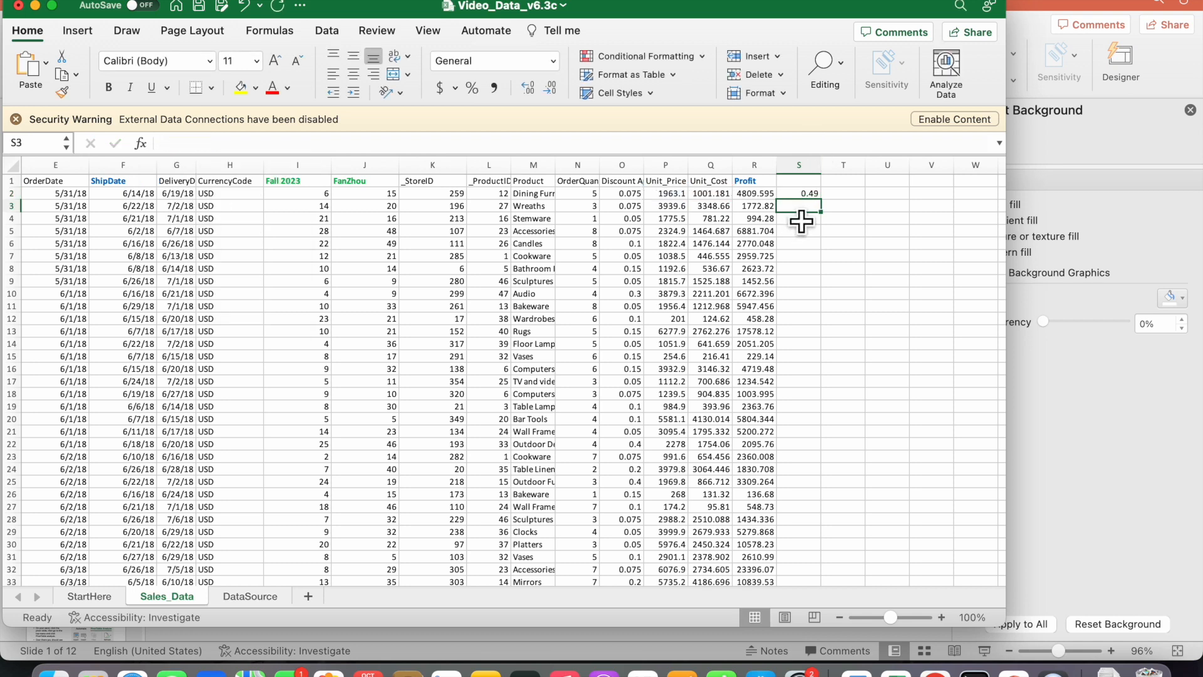
# Copy the formula in S2 to the whole of column S
pyautogui.click(808, 194)
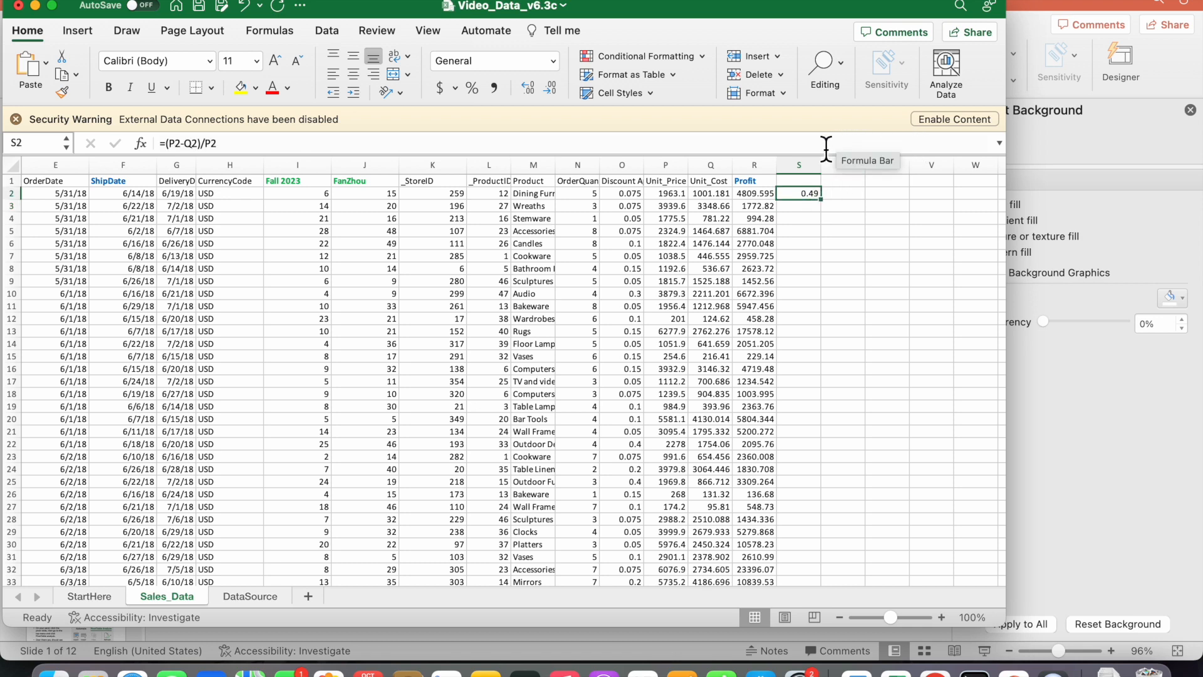
pyautogui.click(800, 181)
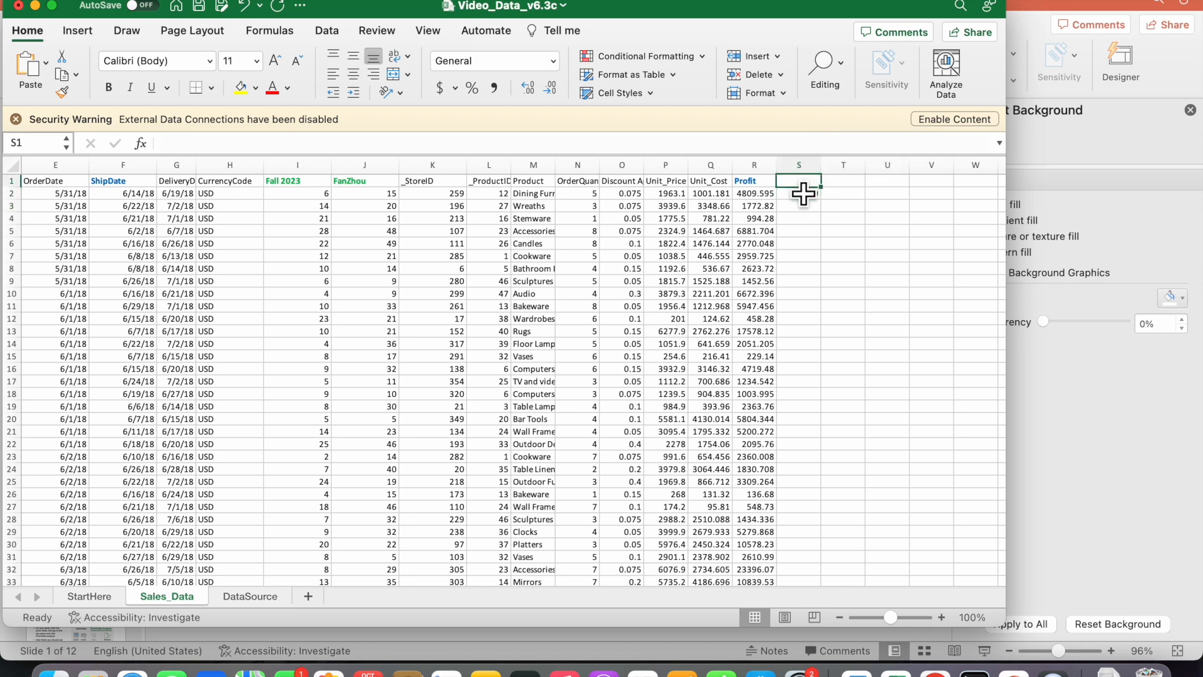
pyautogui.click(817, 208)
pyautogui.click(817, 196)
pyautogui.click(816, 183)
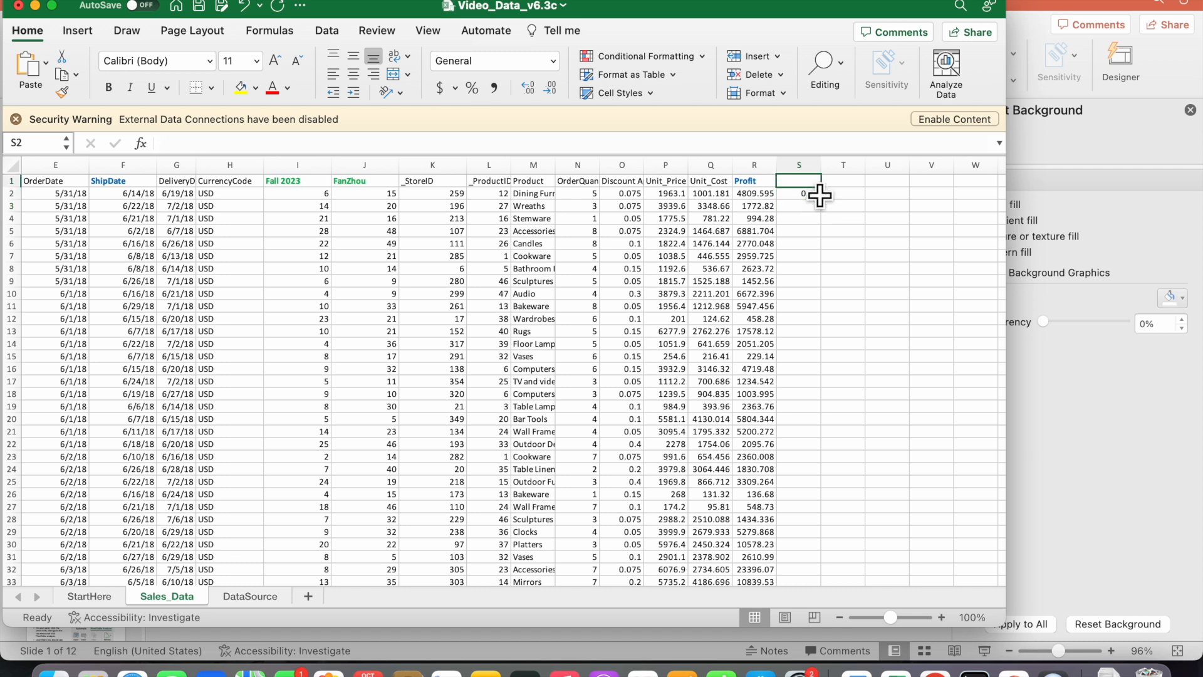
pyautogui.click(811, 194)
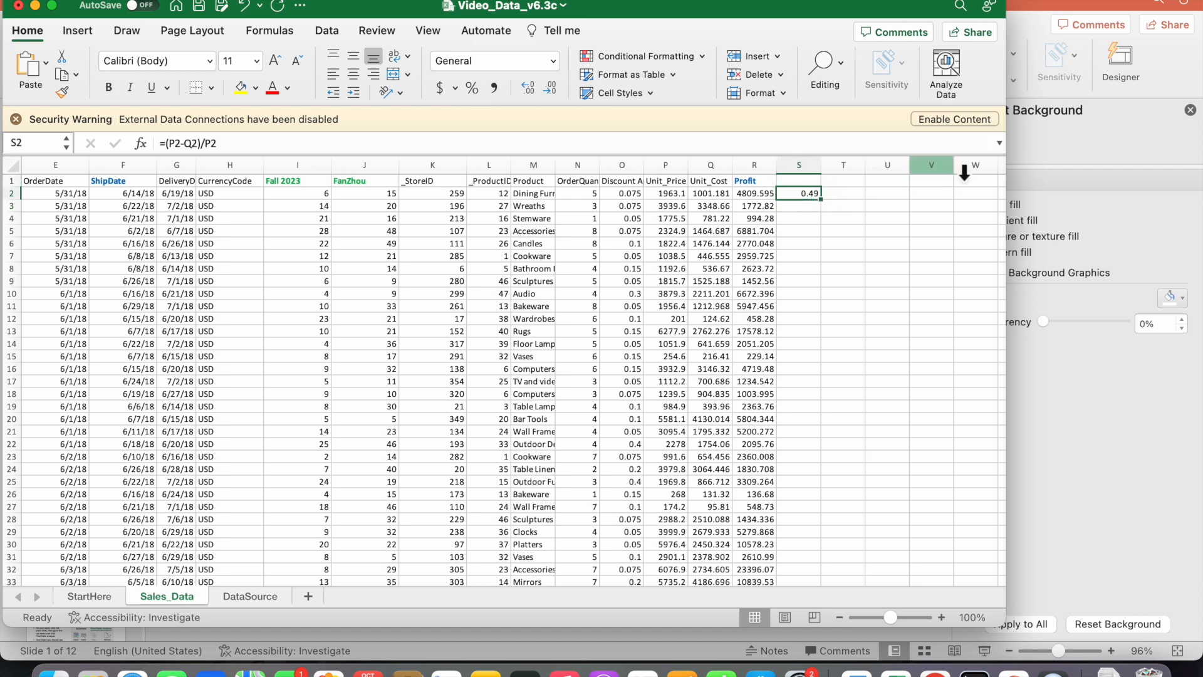
pyautogui.press('super+c')
pyautogui.click(807, 165)
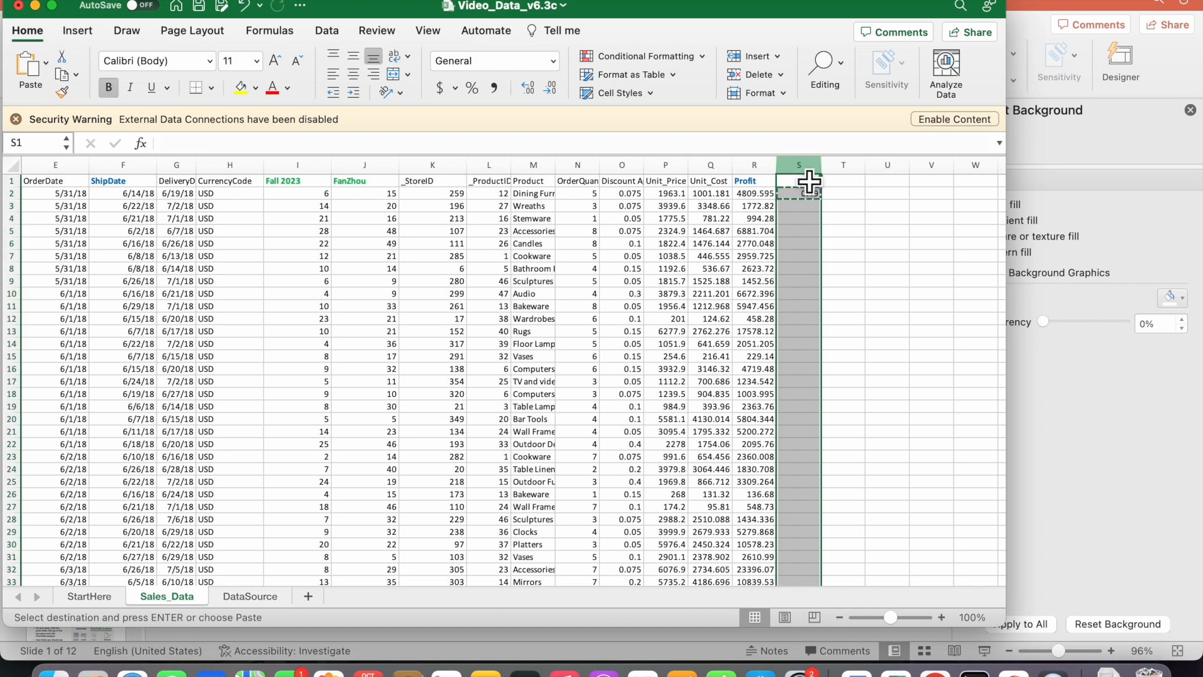
pyautogui.press('super+v')
pyautogui.doubleClick(889, 247)
pyautogui.press('Escape')
pyautogui.click(838, 194)
# Replace the content of cell S1 with the column header "Gross margin"
pyautogui.click(799, 182)
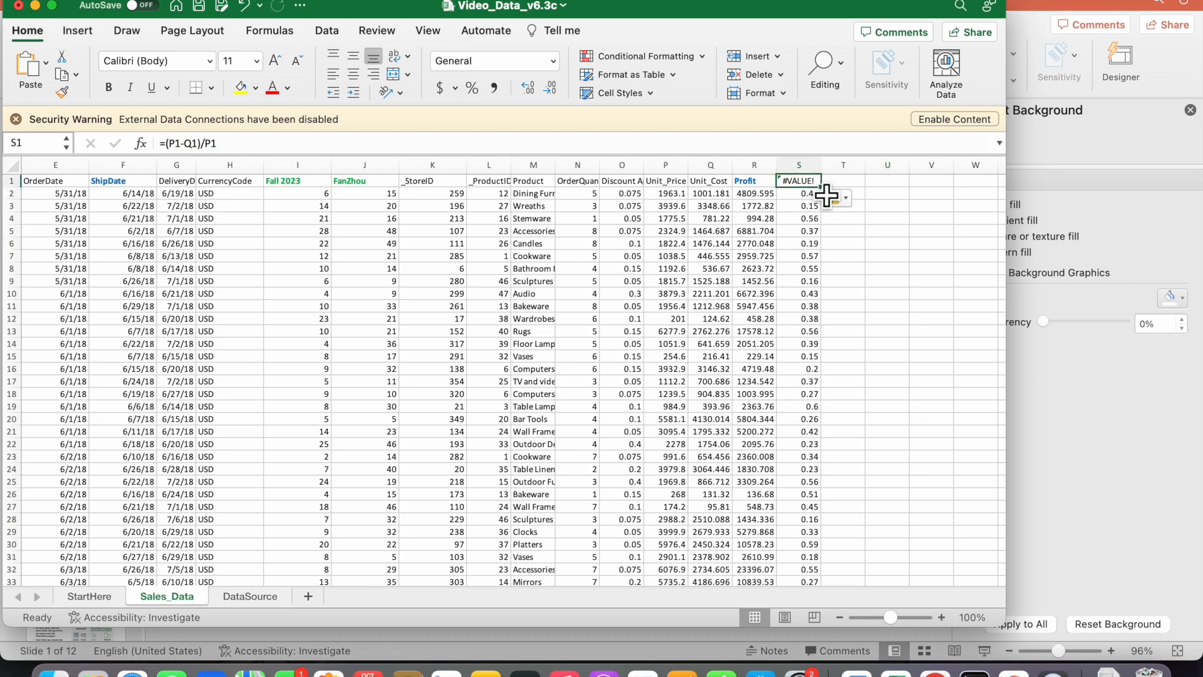
pyautogui.click(672, 143)
pyautogui.press('super+a')
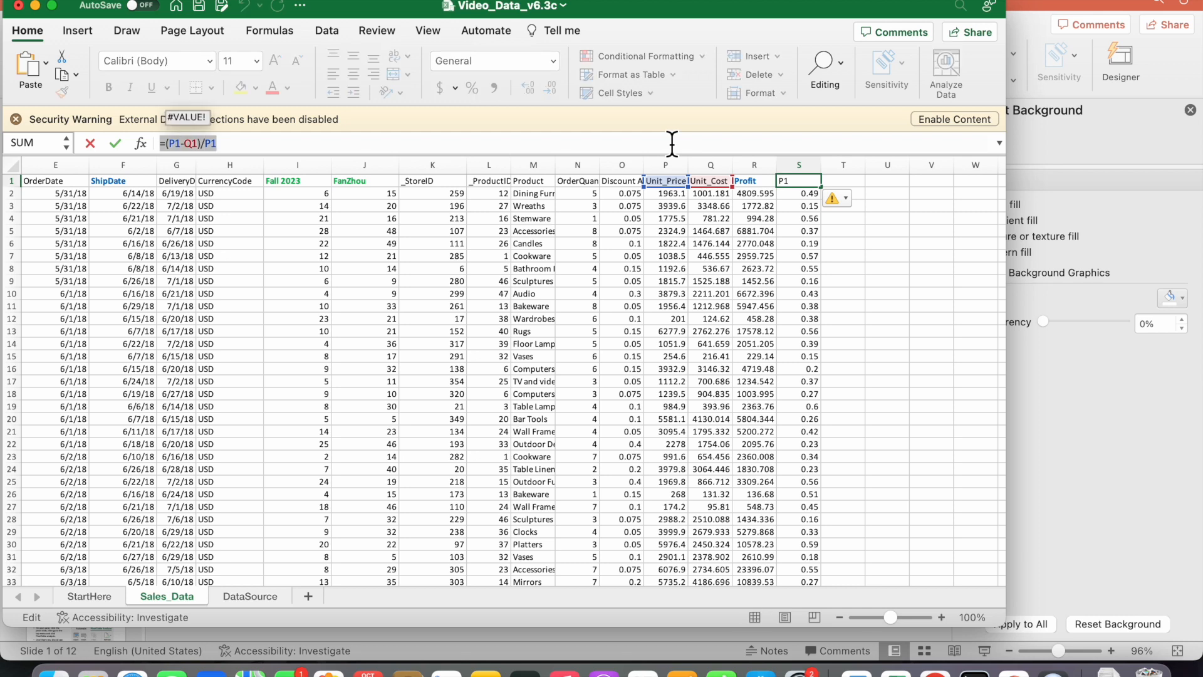
pyautogui.write('Gross')
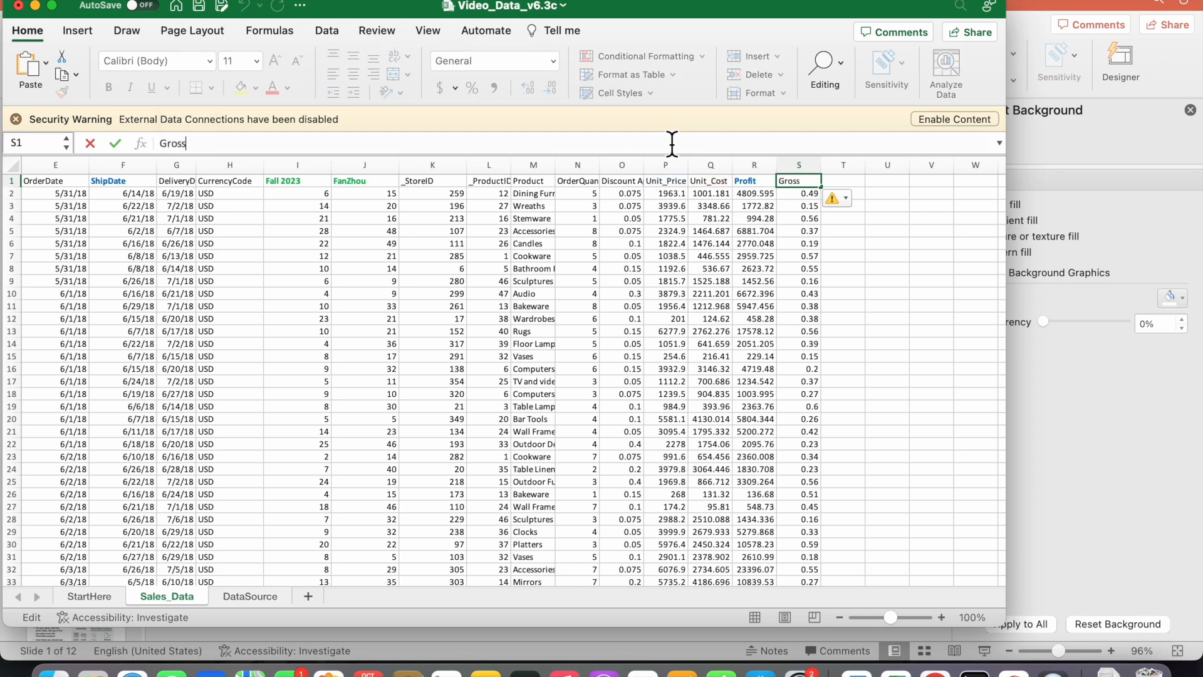
pyautogui.write(' margin')
pyautogui.press('Return')
pyautogui.press('Down')
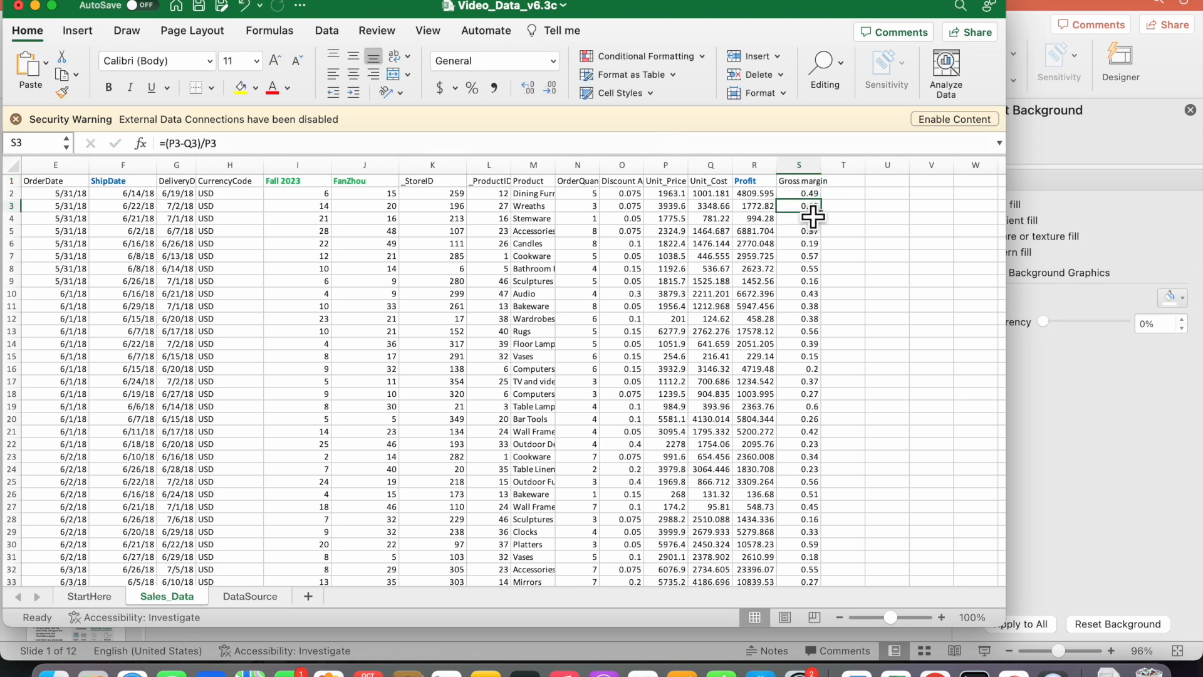
# Create a PivotTable from the range Sales_Data!$A:$S on a new worksheet
pyautogui.click(75, 34)
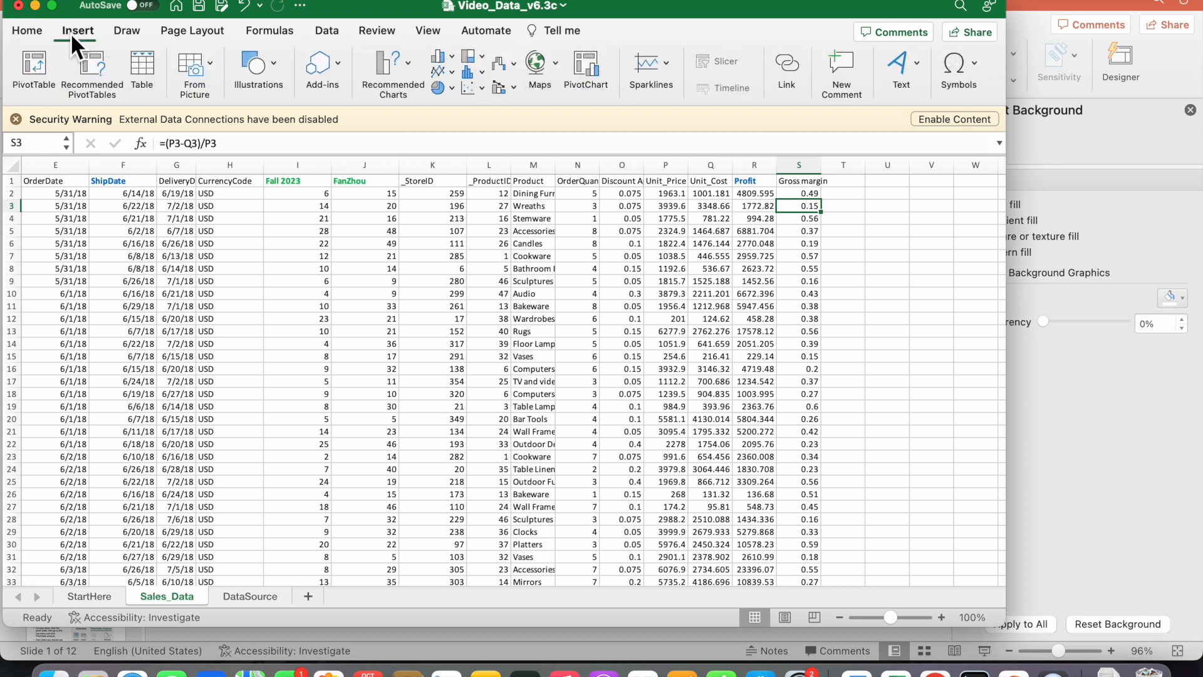
pyautogui.click(33, 67)
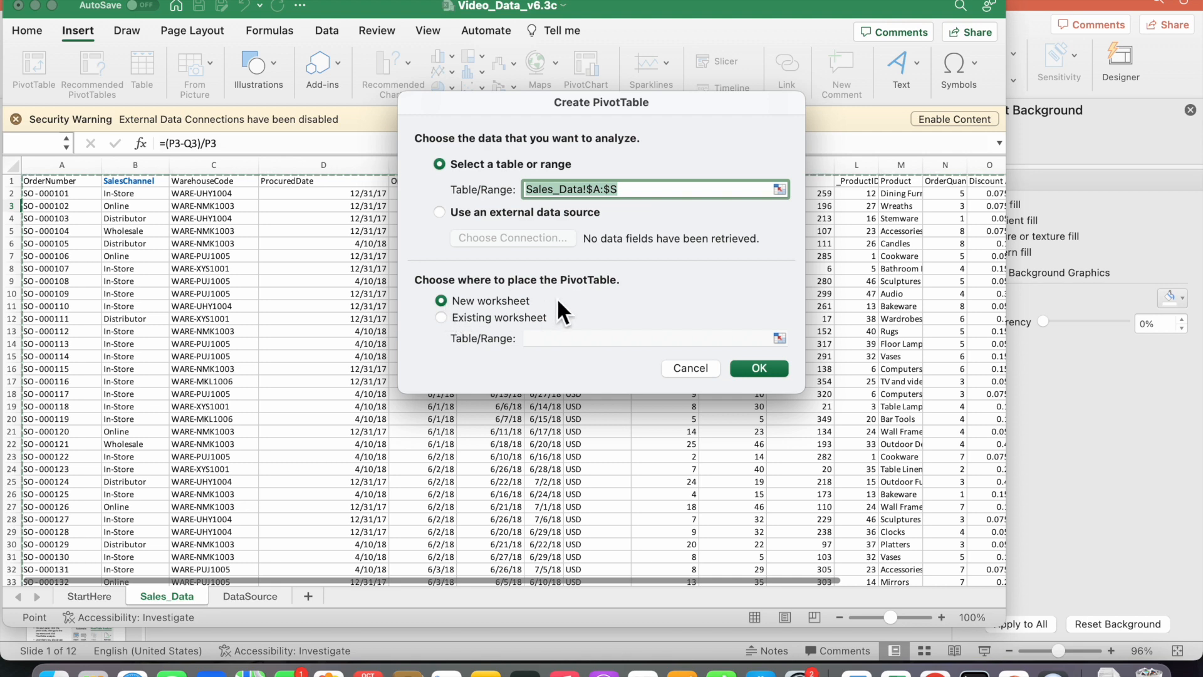
pyautogui.click(758, 368)
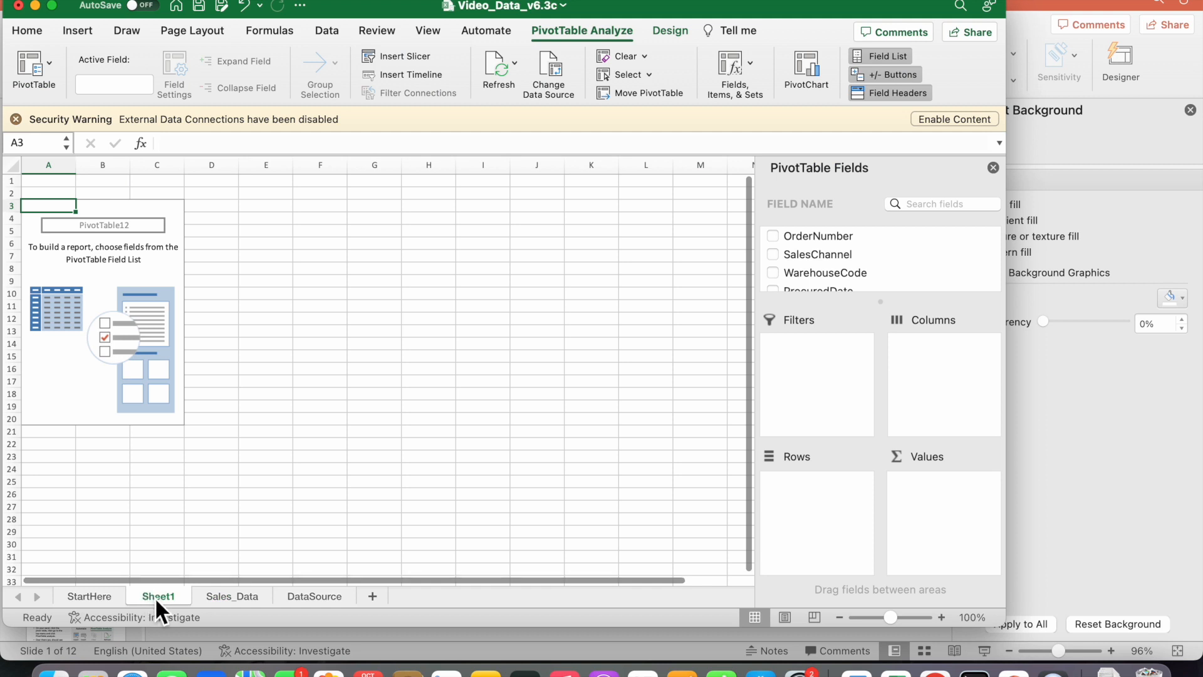
# Rename the new PivotTable worksheet as "Pivot table"
pyautogui.doubleClick(155, 596)
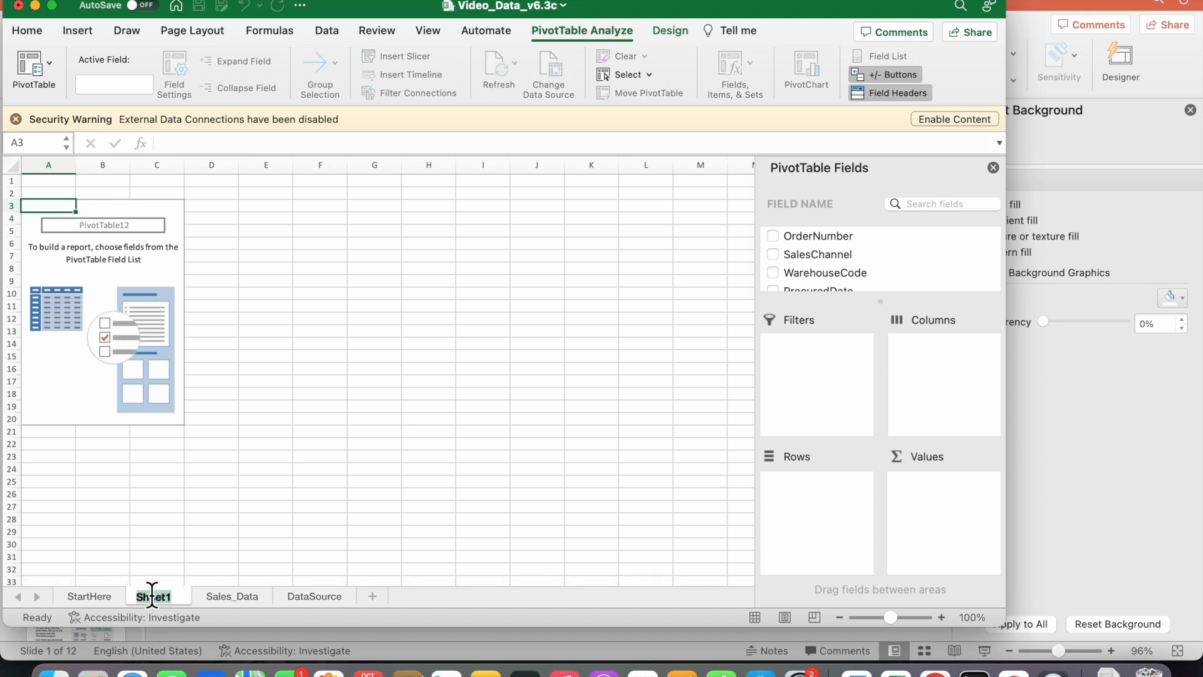
pyautogui.write('Pivot table')
pyautogui.press('Return')
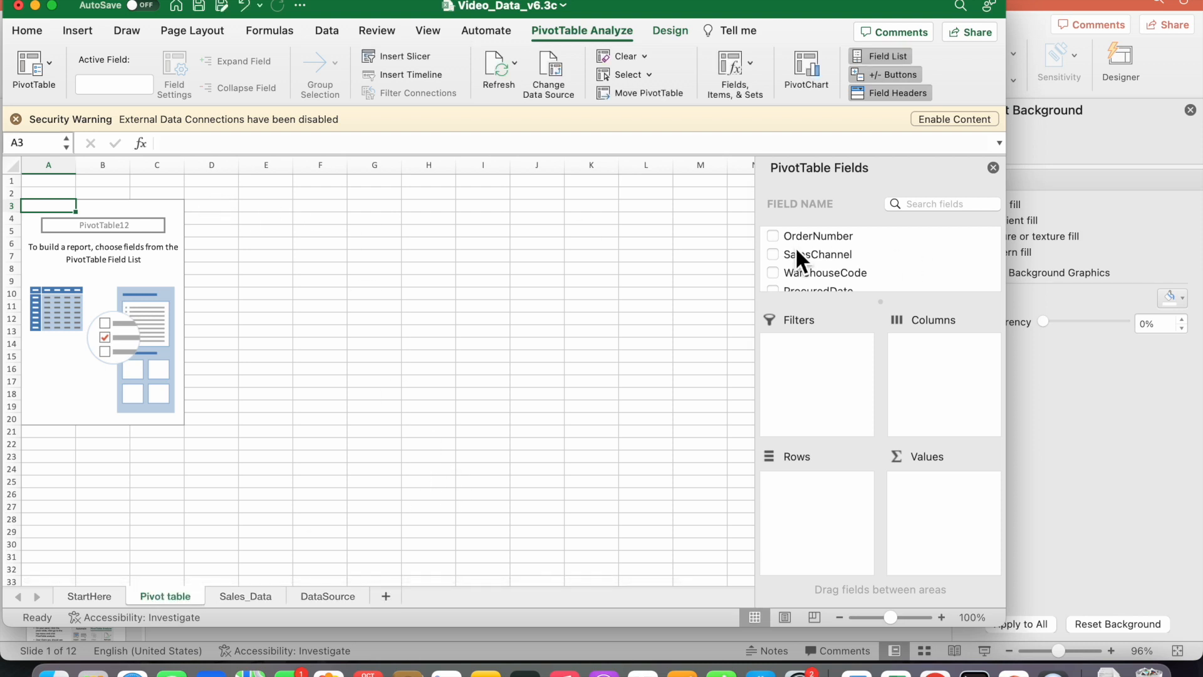
# Add SalesChannel to the PivotTable's columns and ShipDate to its rows
pyautogui.moveTo(793, 257); pyautogui.dragTo(936, 374)
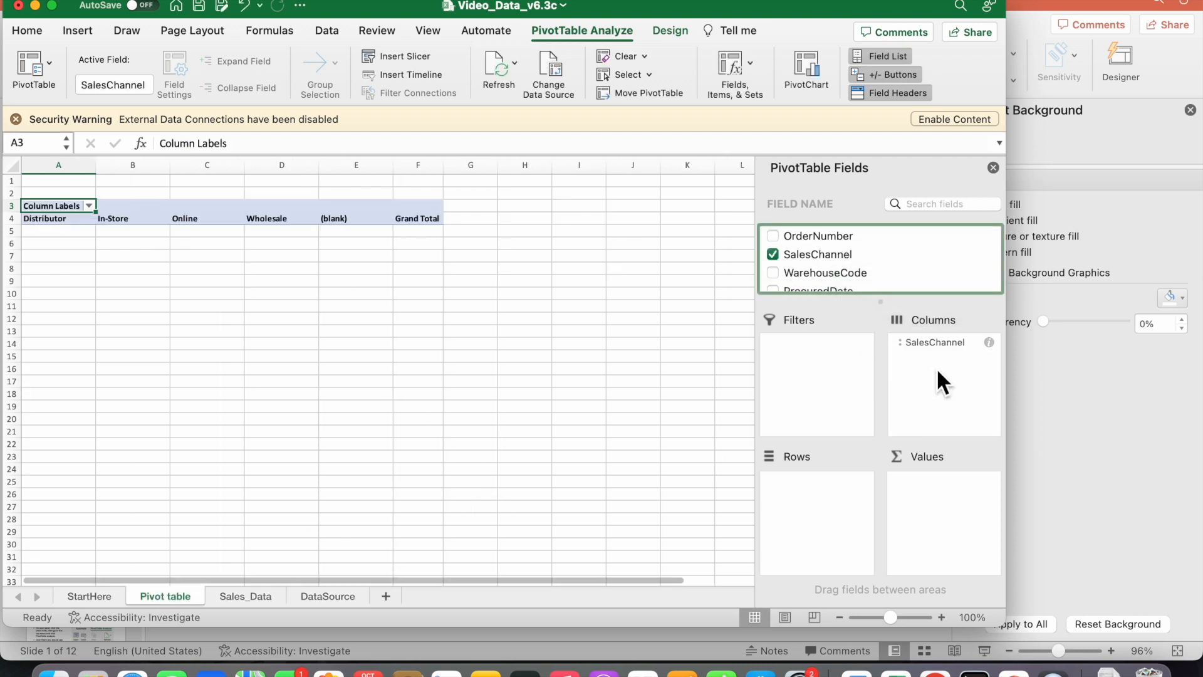
pyautogui.scroll(-4, 912, 272)
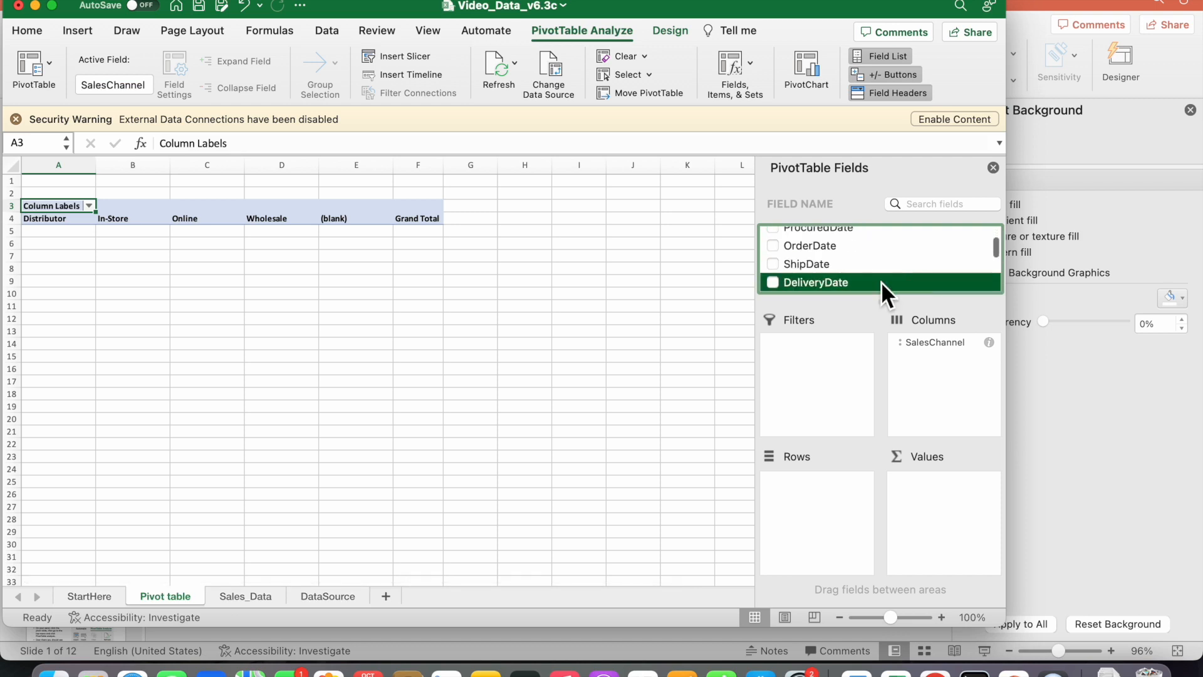
pyautogui.moveTo(803, 264); pyautogui.dragTo(815, 494)
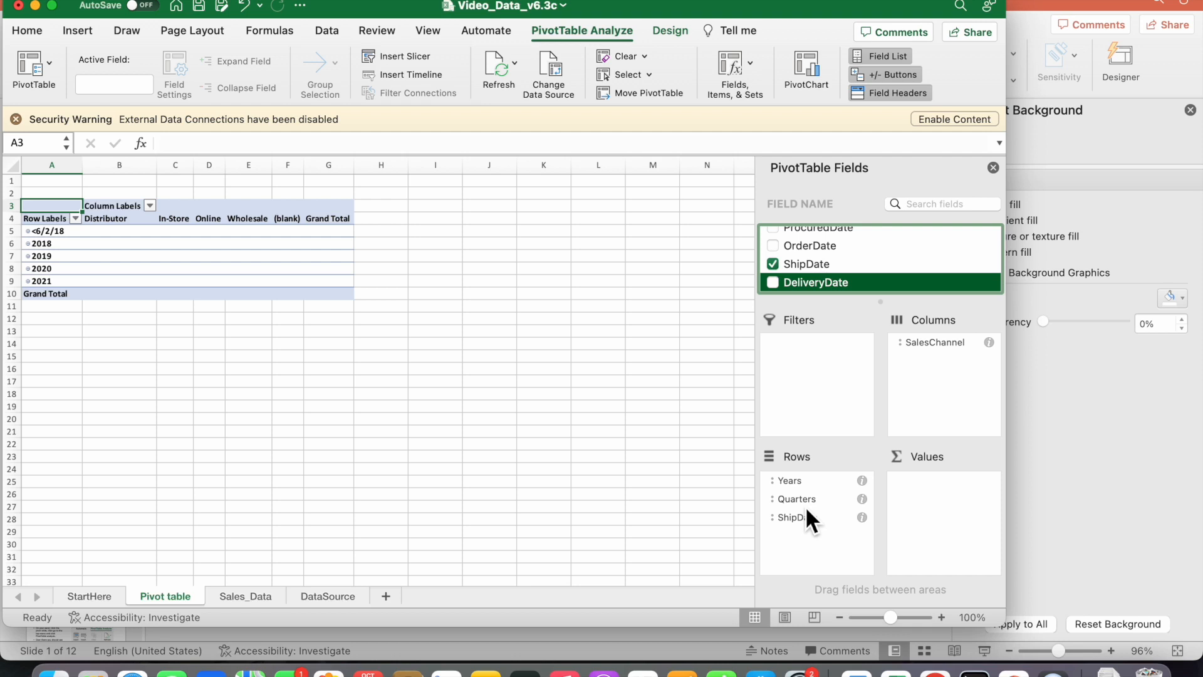
# Remove ShipDate and Years from the PivotTable's rows, keeping only Quarters
pyautogui.moveTo(798, 520); pyautogui.dragTo(676, 531)
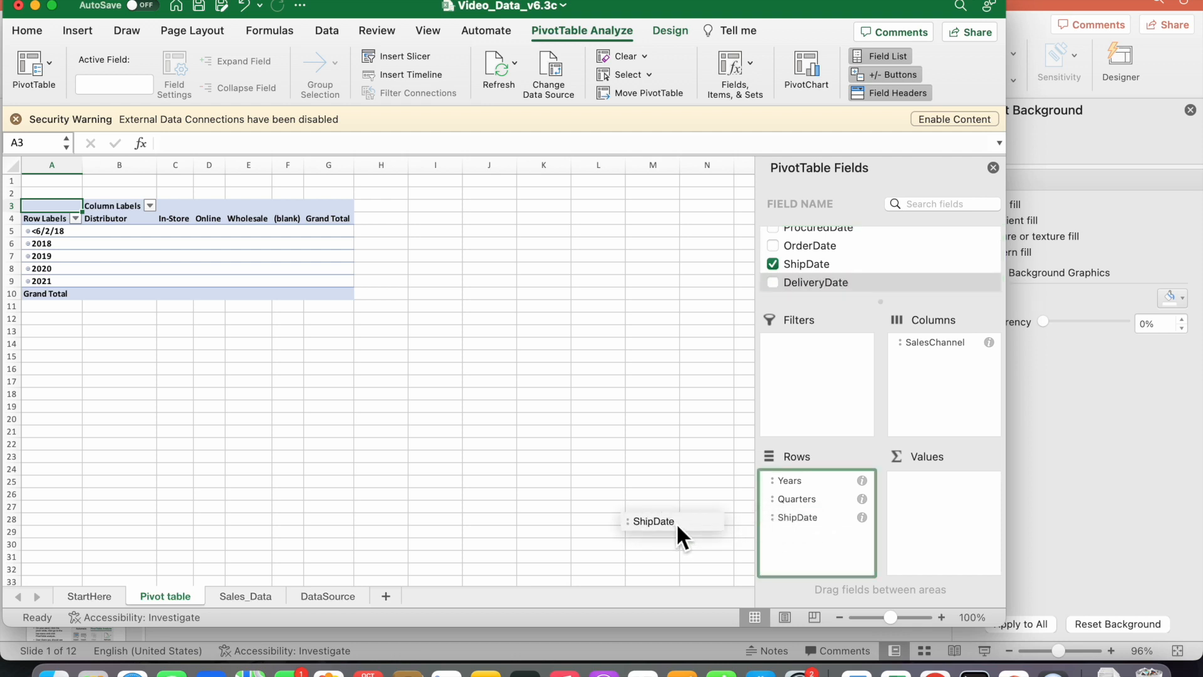
pyautogui.moveTo(675, 524); pyautogui.dragTo(676, 524)
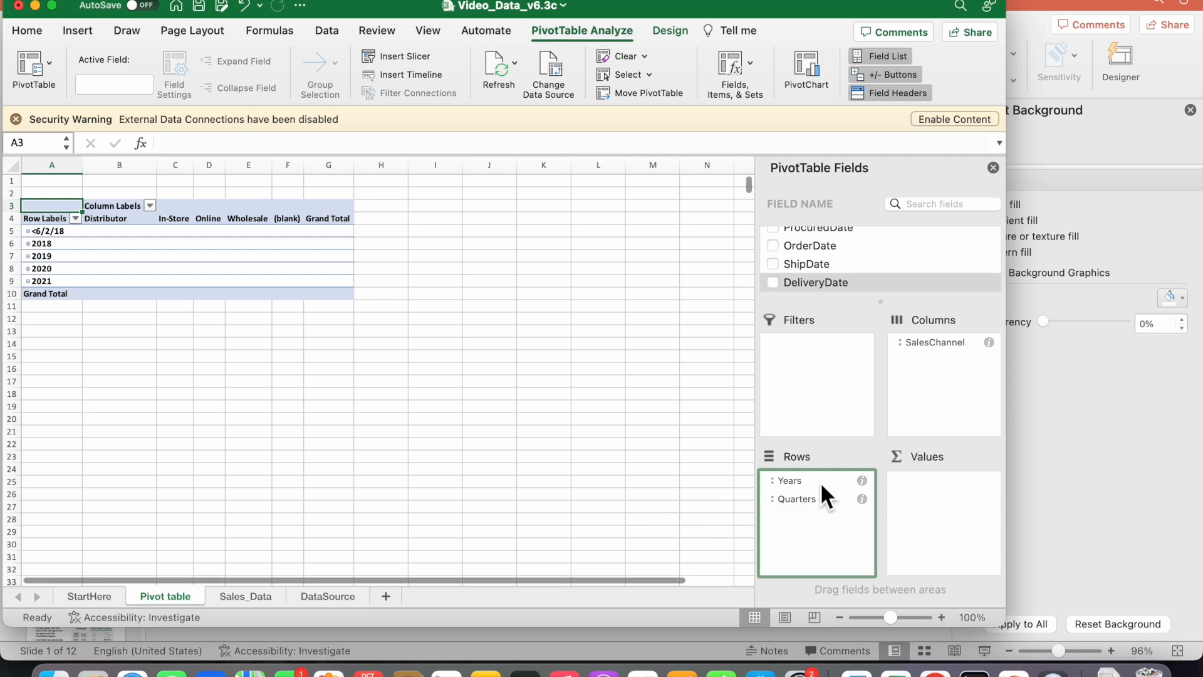
pyautogui.moveTo(818, 481); pyautogui.dragTo(605, 481)
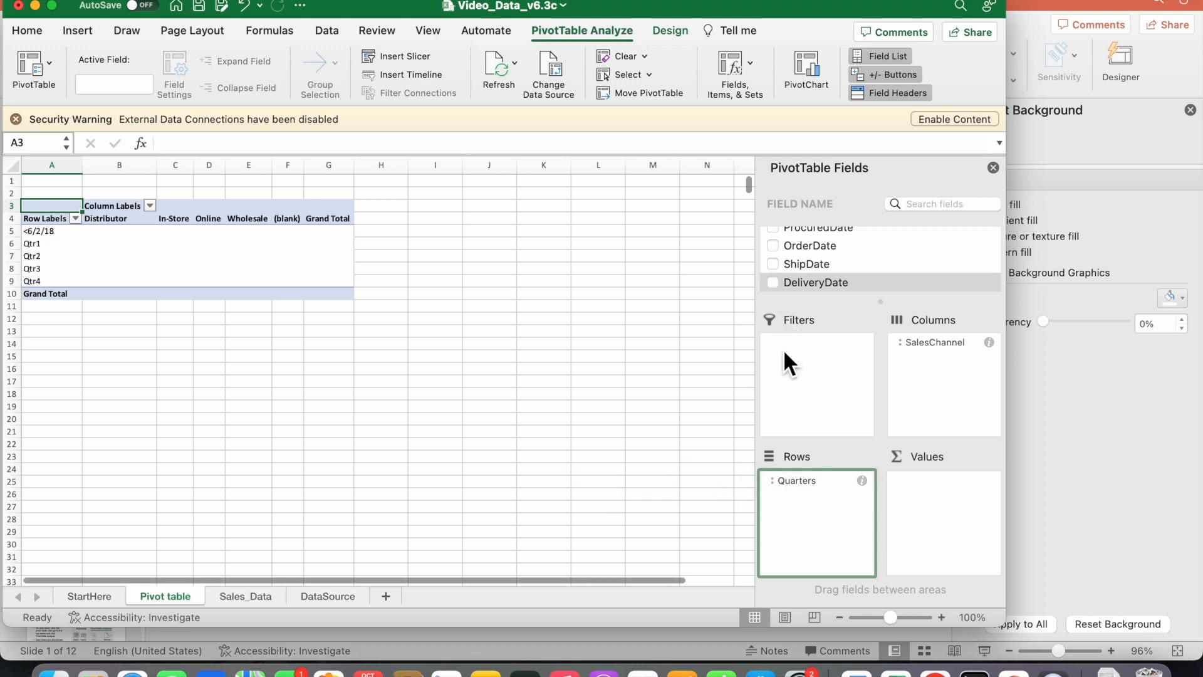
# Add the OrderQuantity field to the PivotTable's values
pyautogui.click(861, 265)
pyautogui.press('Down')
pyautogui.press('Down')
pyautogui.press('Down')
pyautogui.press('Down')
pyautogui.press('Down')
pyautogui.press('Down')
pyautogui.press('Down')
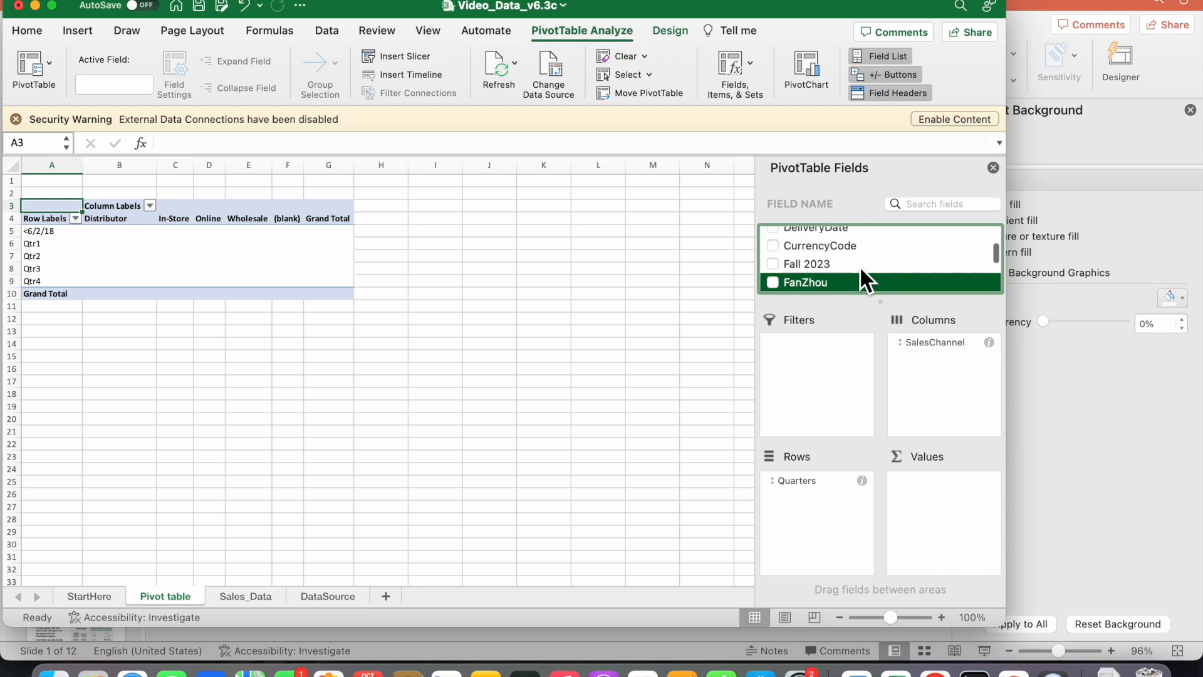
pyautogui.press('Down')
pyautogui.press('Down')
pyautogui.press('Down')
pyautogui.press('Down')
pyautogui.press('Down')
pyautogui.press('Up')
pyautogui.press('Up')
pyautogui.press('Up')
pyautogui.press('Up')
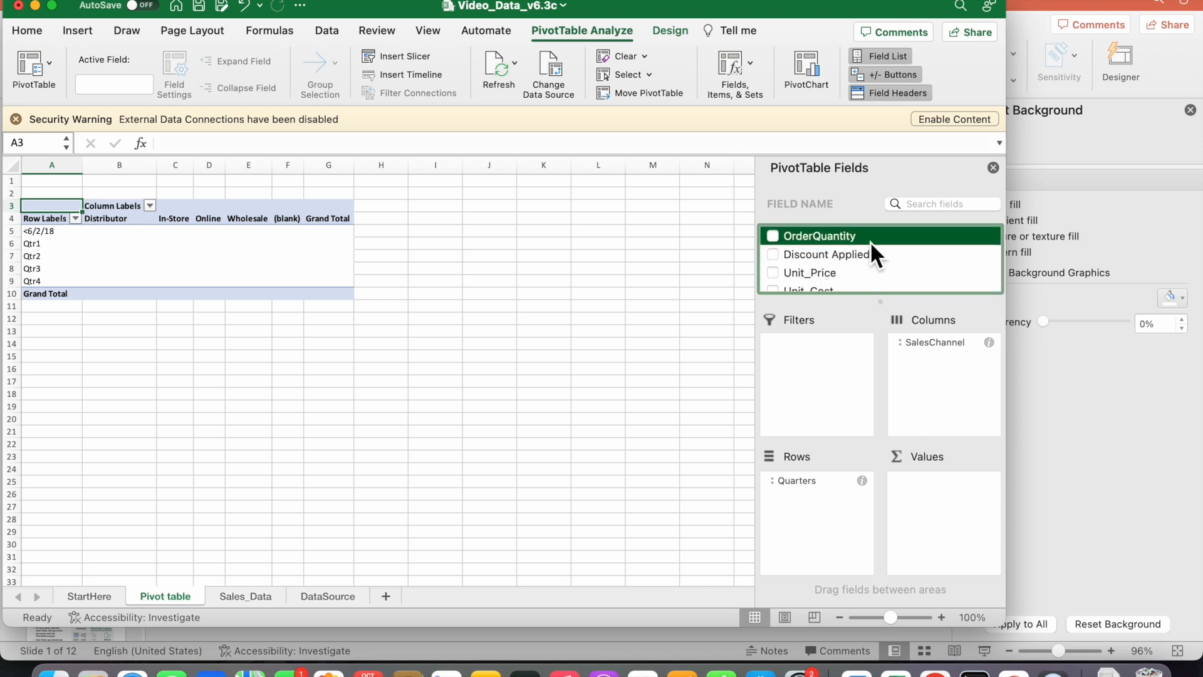
pyautogui.moveTo(843, 237); pyautogui.dragTo(933, 501)
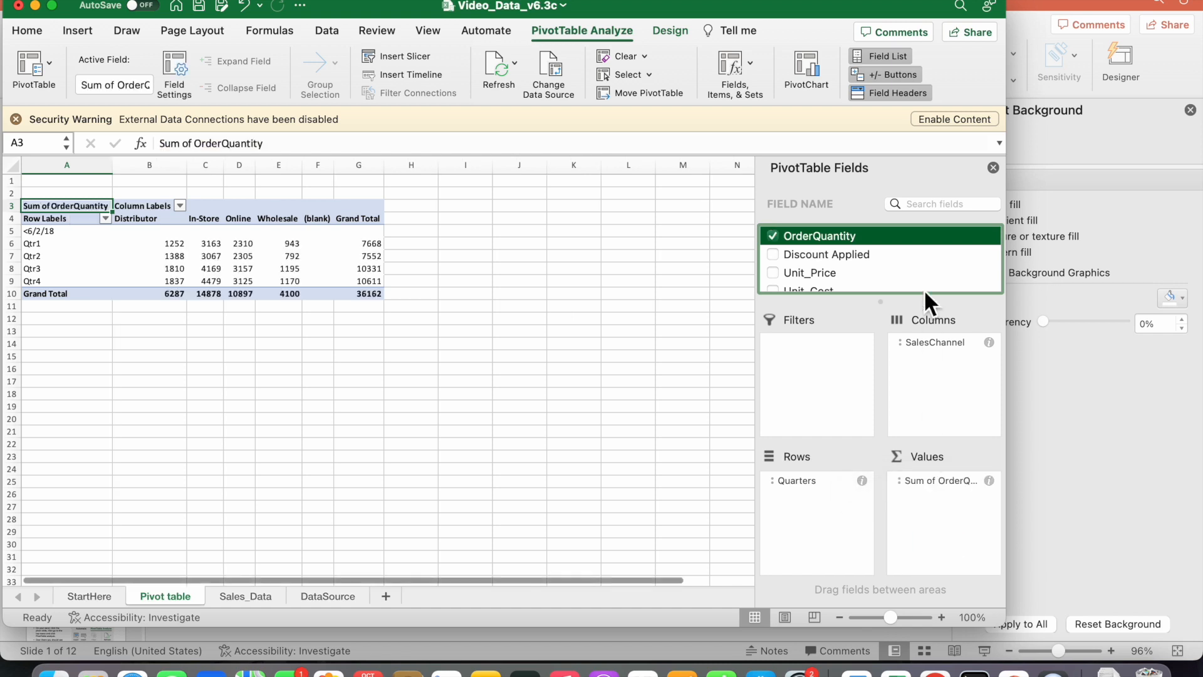
# Add the Gross margin field to the PivotTable's values below OrderQuantity
pyautogui.press('Down')
pyautogui.press('Down')
pyautogui.press('Down')
pyautogui.press('Down')
pyautogui.press('Down')
pyautogui.press('Down')
pyautogui.press('Up')
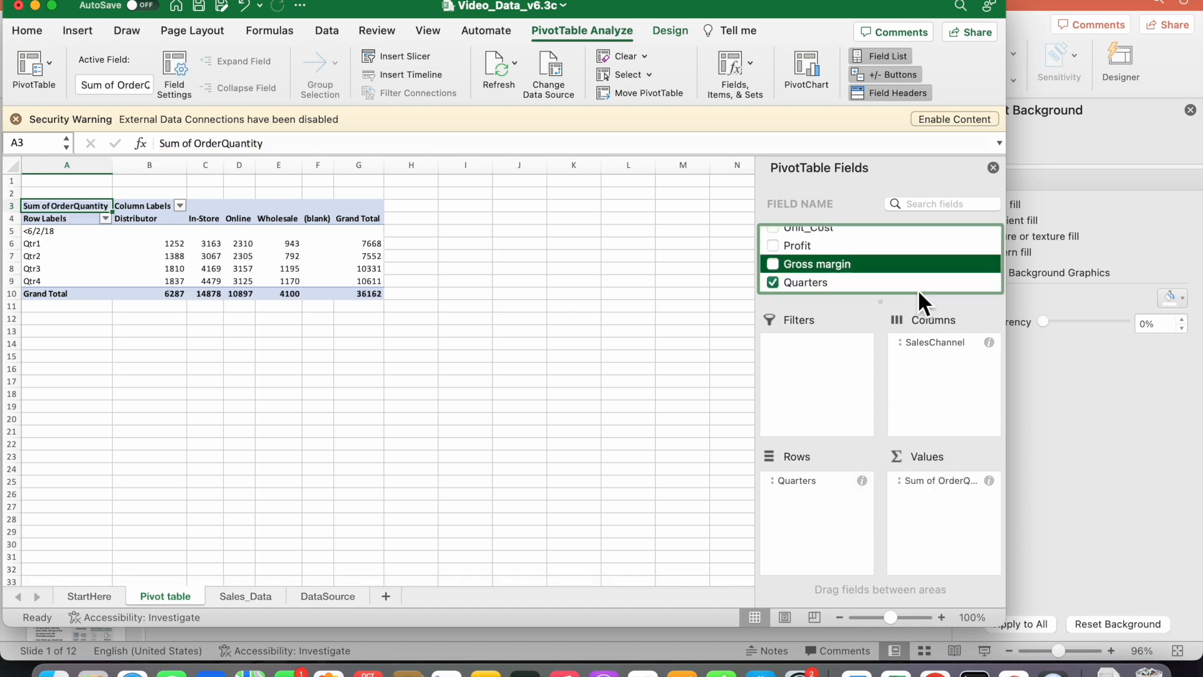
pyautogui.moveTo(838, 265); pyautogui.dragTo(930, 512)
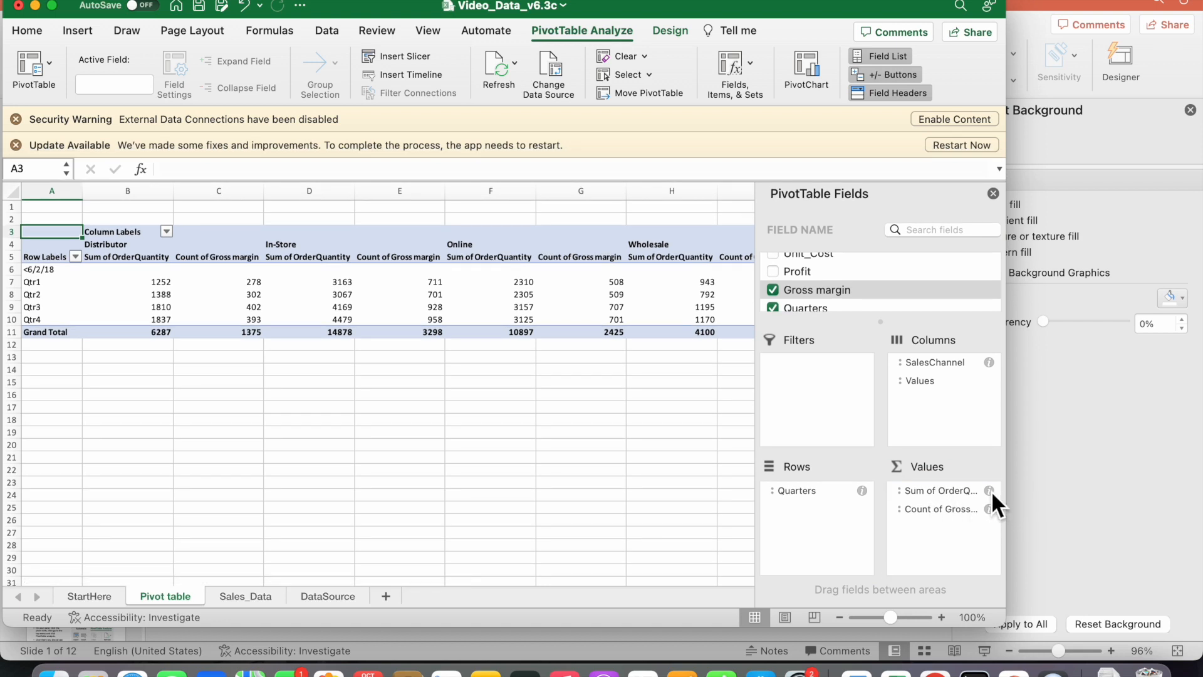
# Format the Sum of OrderQuantity value field as Number with 0 decimal places
pyautogui.click(990, 490)
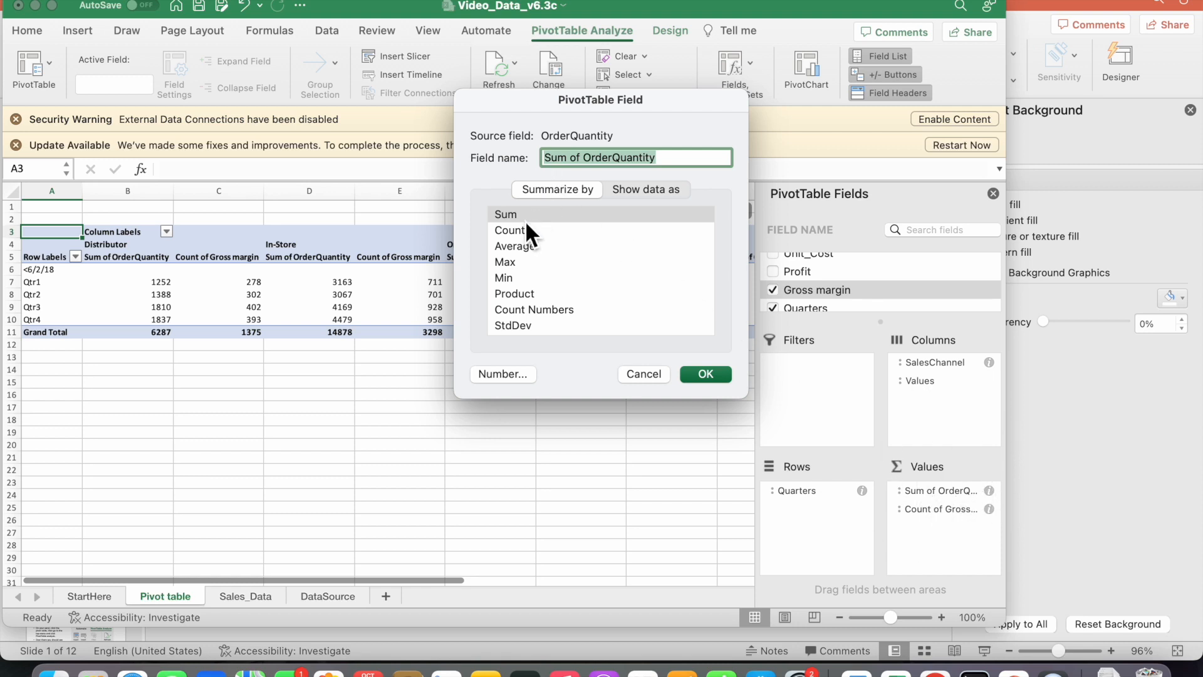
pyautogui.click(502, 374)
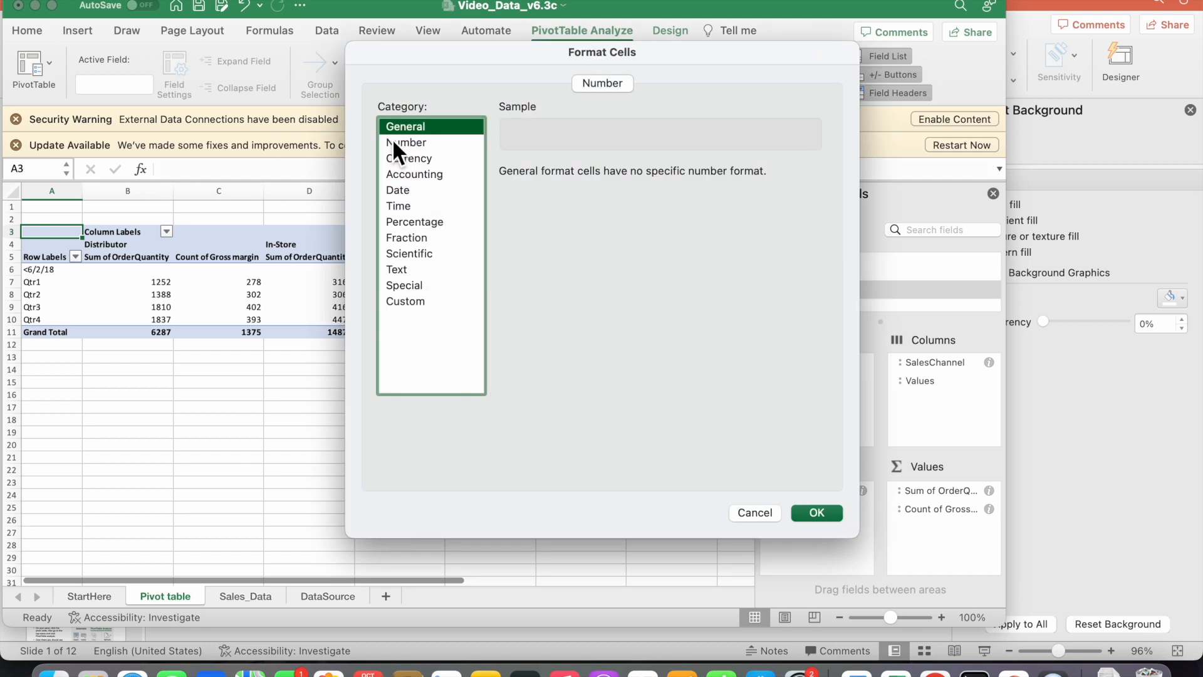
pyautogui.click(394, 143)
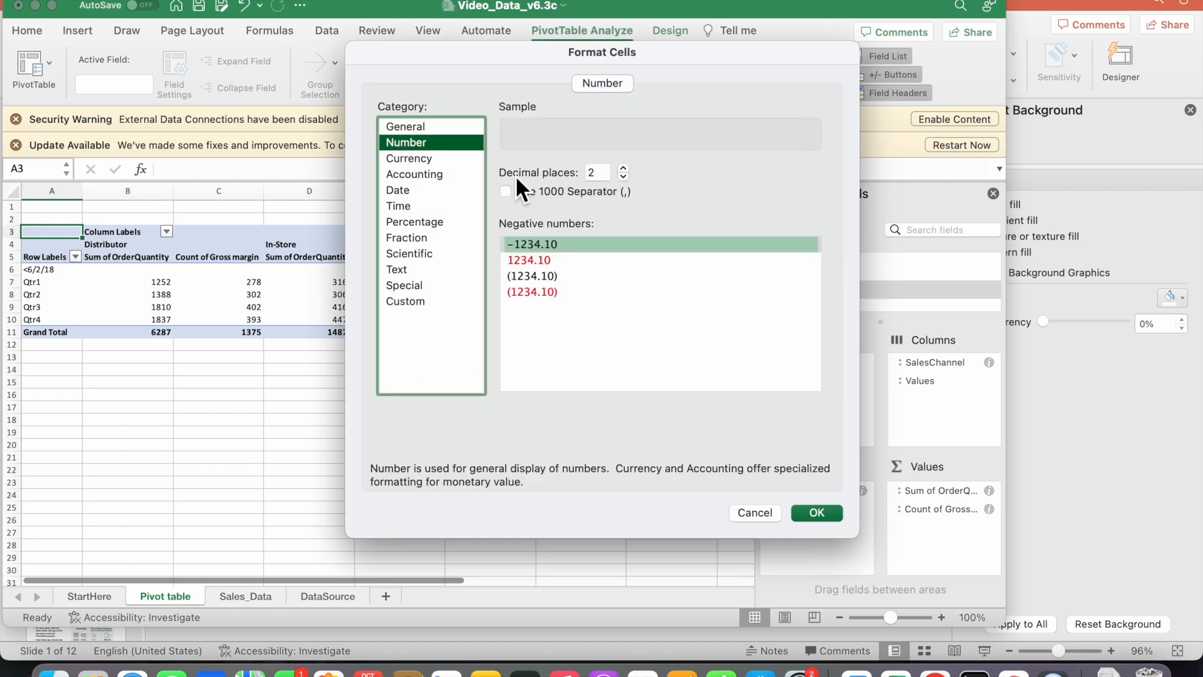
pyautogui.click(623, 176)
pyautogui.click(623, 176)
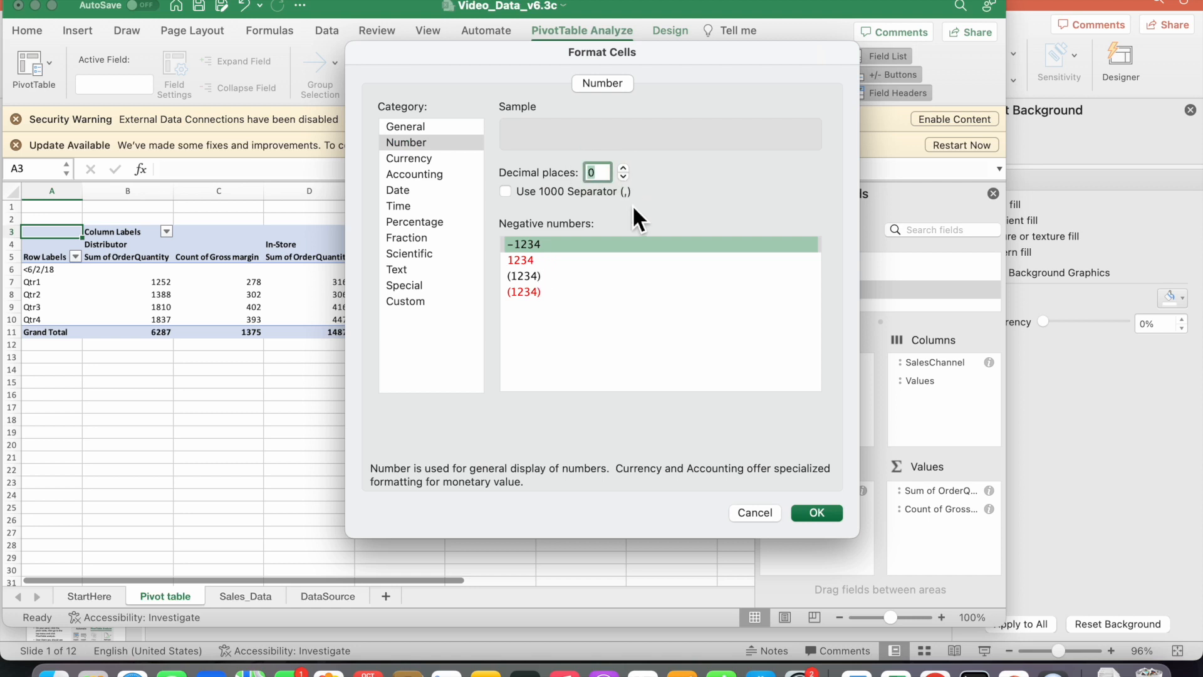
pyautogui.click(815, 514)
pyautogui.click(704, 373)
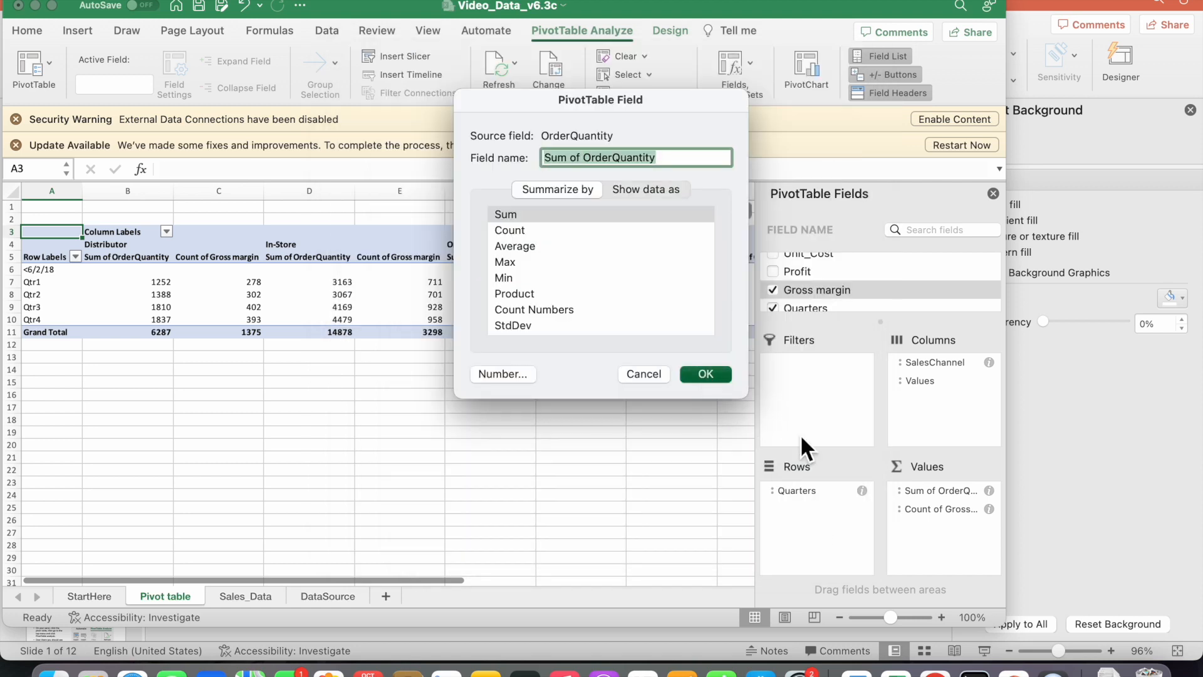
# Summarize the Gross margin value field by Average and format it as Number with 2 decimal places
pyautogui.click(988, 514)
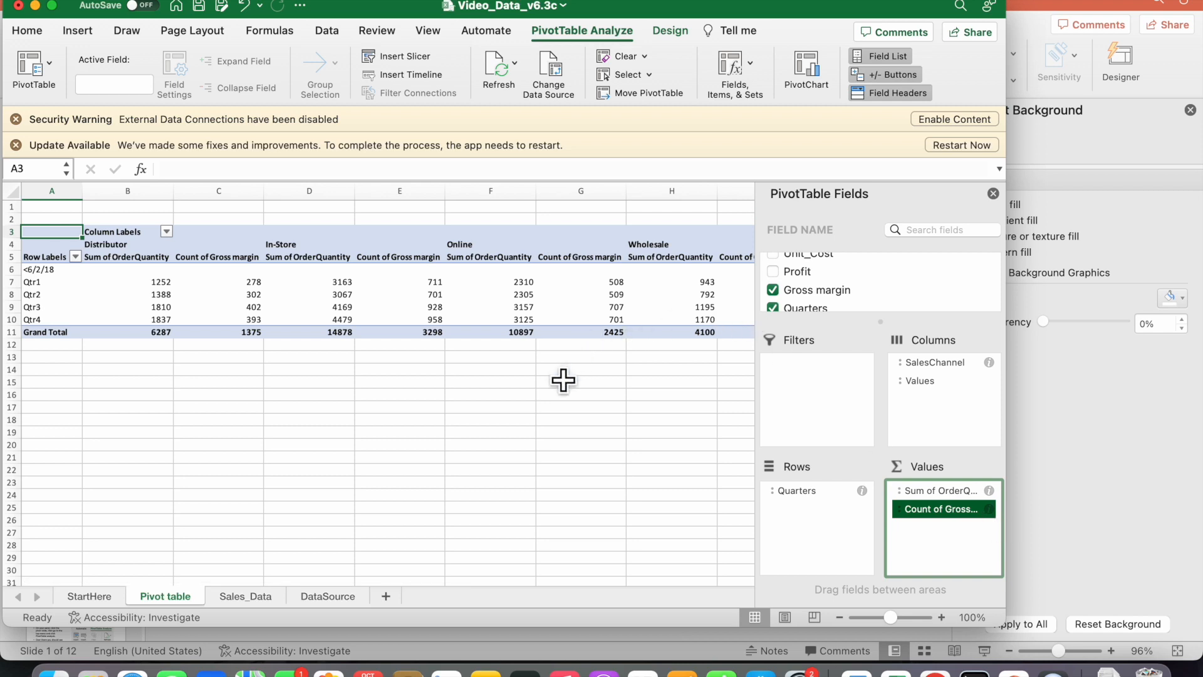
pyautogui.click(988, 508)
pyautogui.click(620, 262)
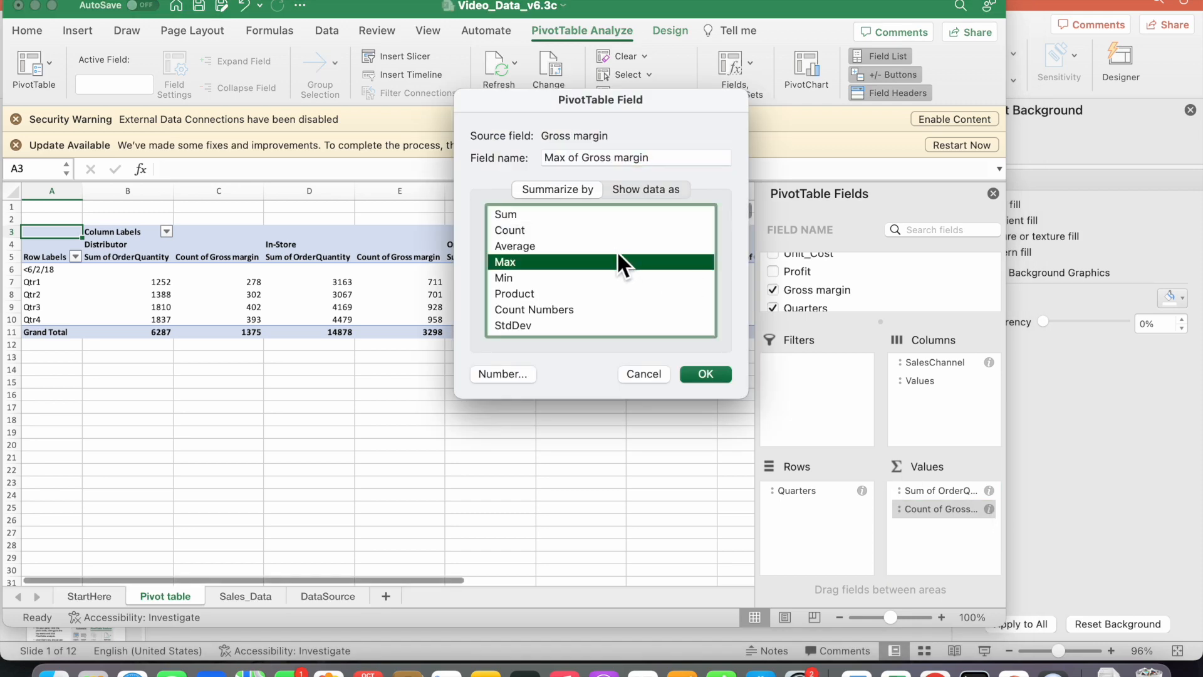
pyautogui.click(614, 246)
pyautogui.click(513, 378)
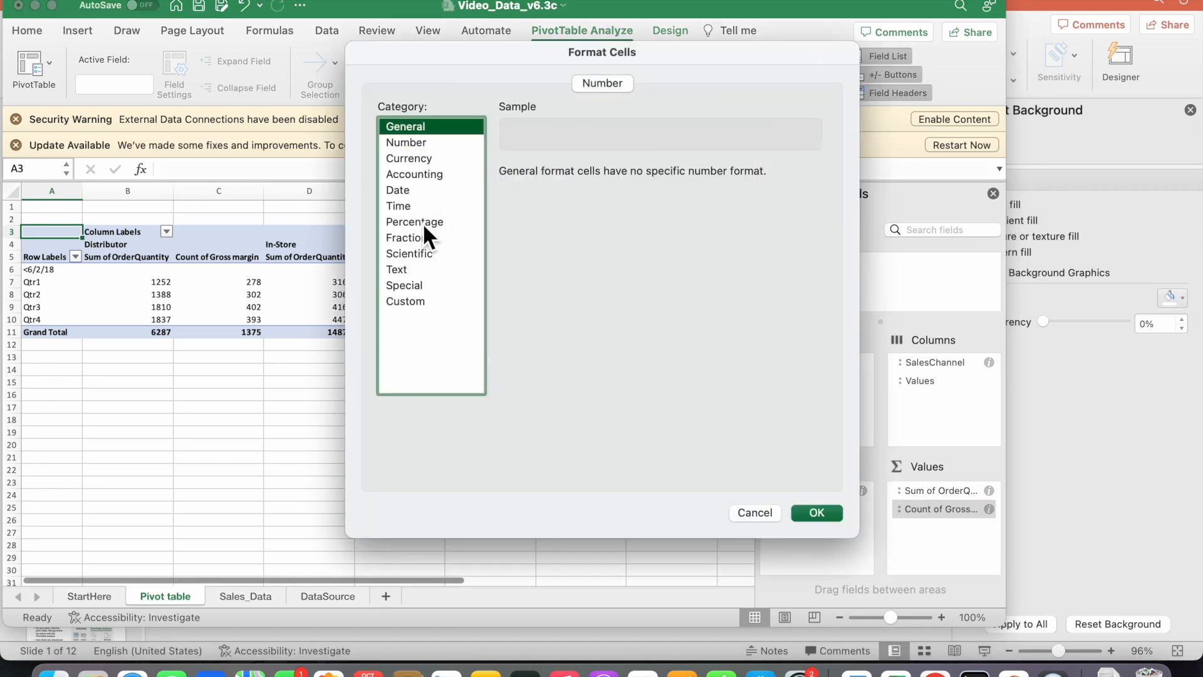
pyautogui.click(416, 143)
pyautogui.click(623, 177)
pyautogui.click(622, 168)
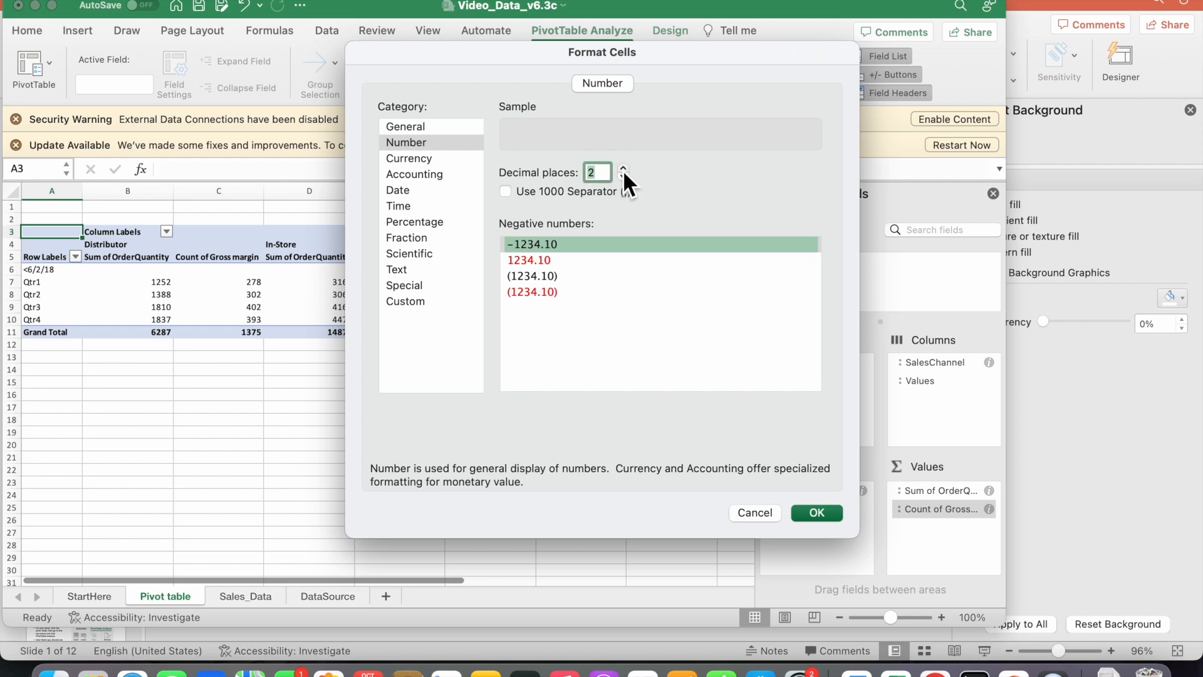
pyautogui.click(823, 513)
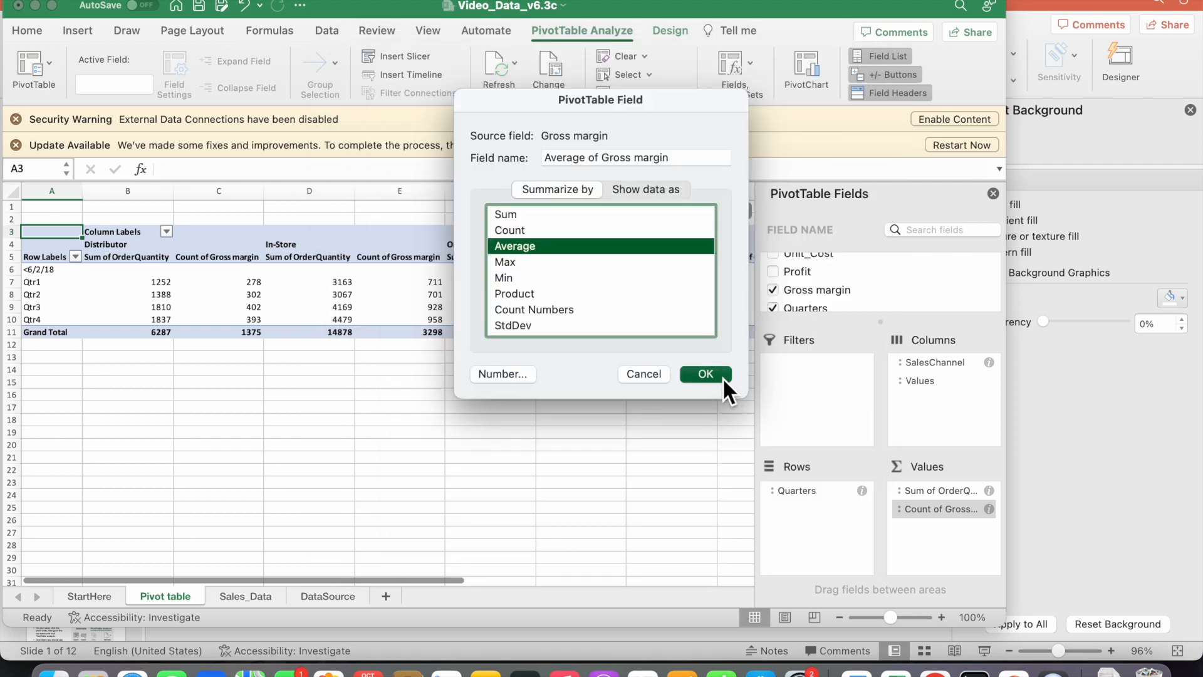
pyautogui.click(705, 374)
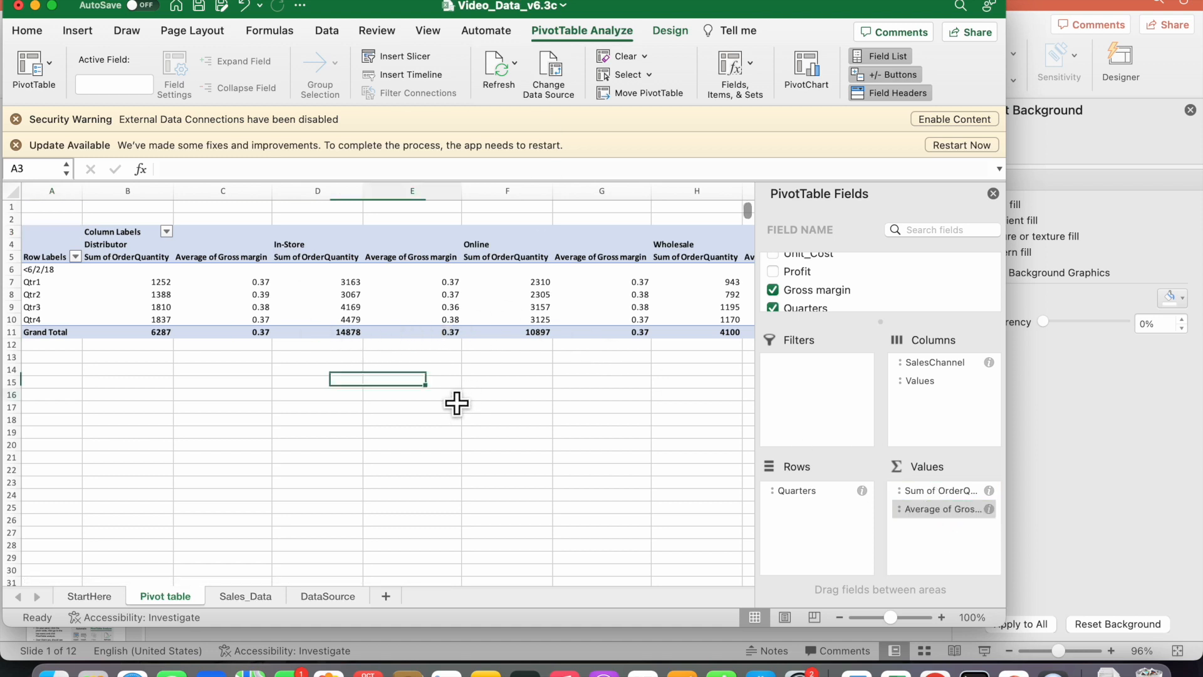
# Insert slicers for SalesChannel and Product and place them side by side below the PivotTable
pyautogui.click(456, 398)
pyautogui.click(354, 285)
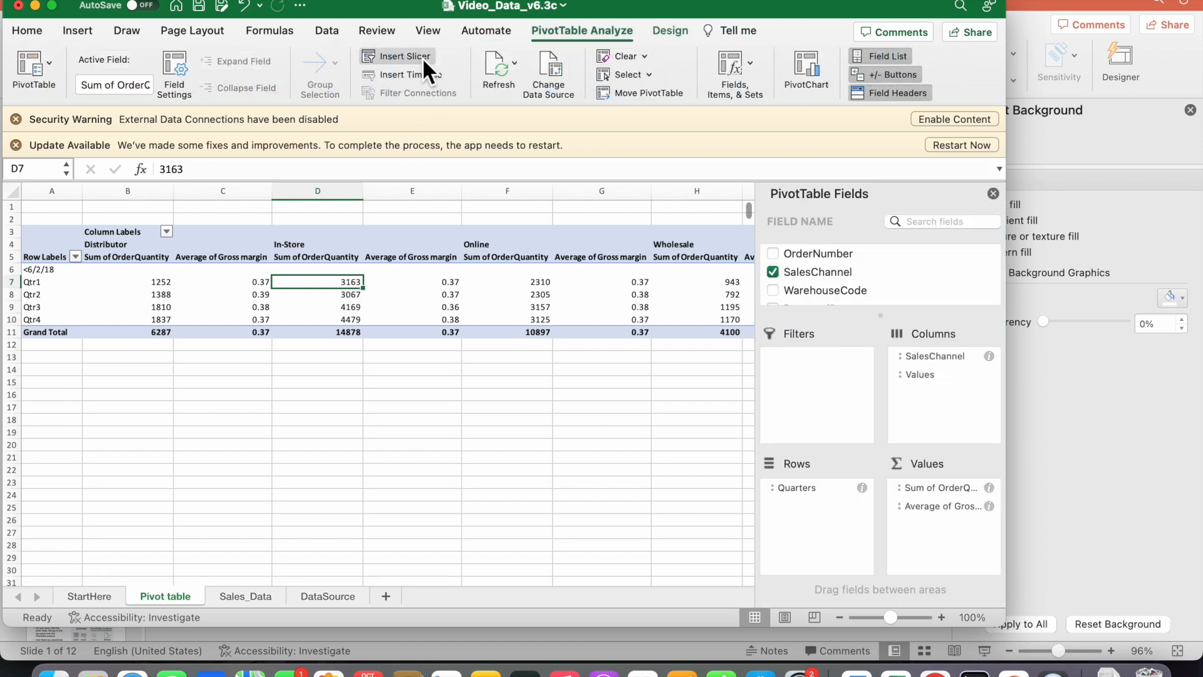
pyautogui.click(422, 57)
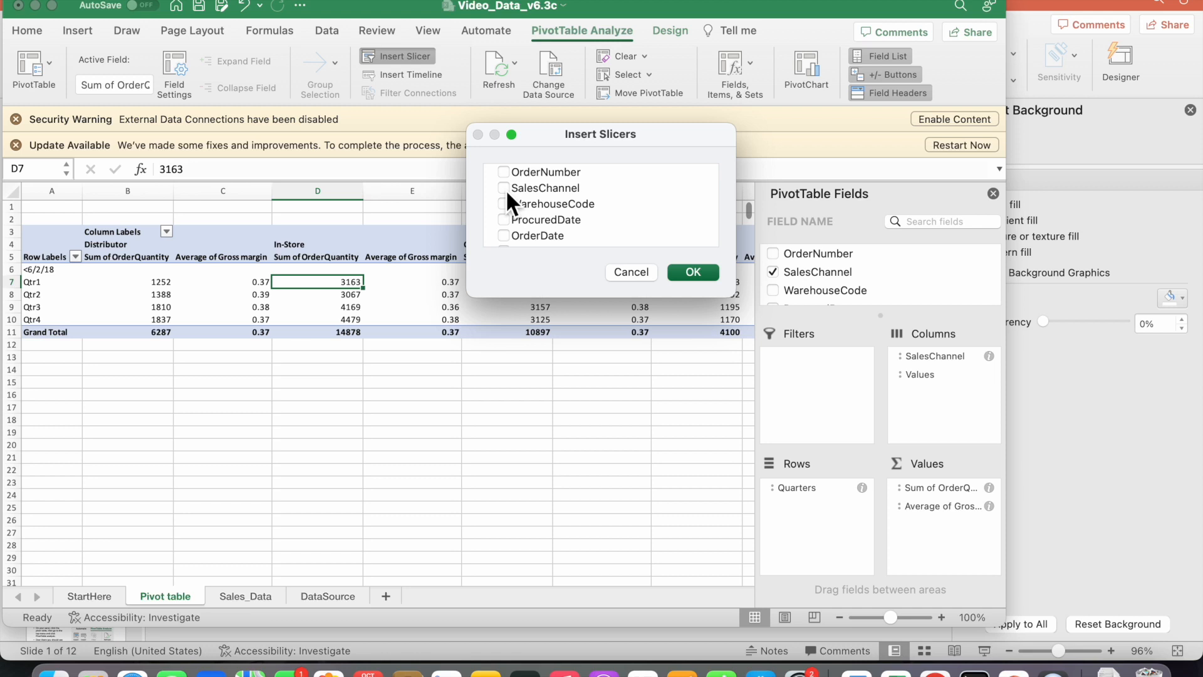
pyautogui.scroll(-5, 543, 238)
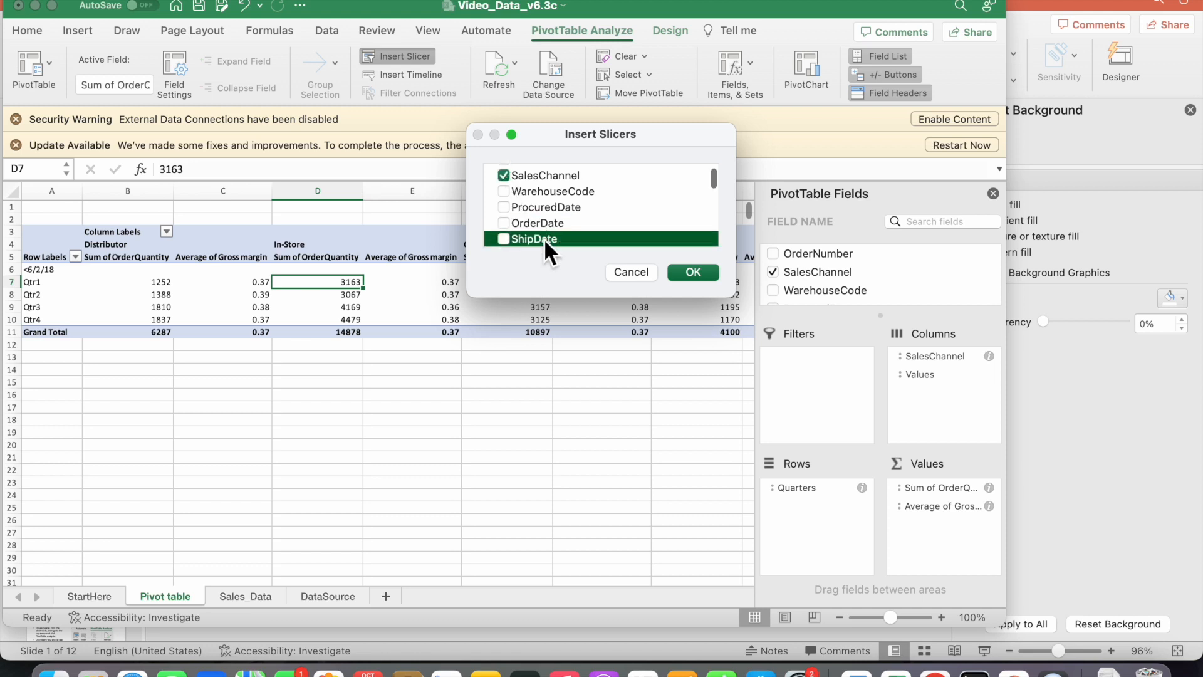
pyautogui.scroll(-1, 543, 238)
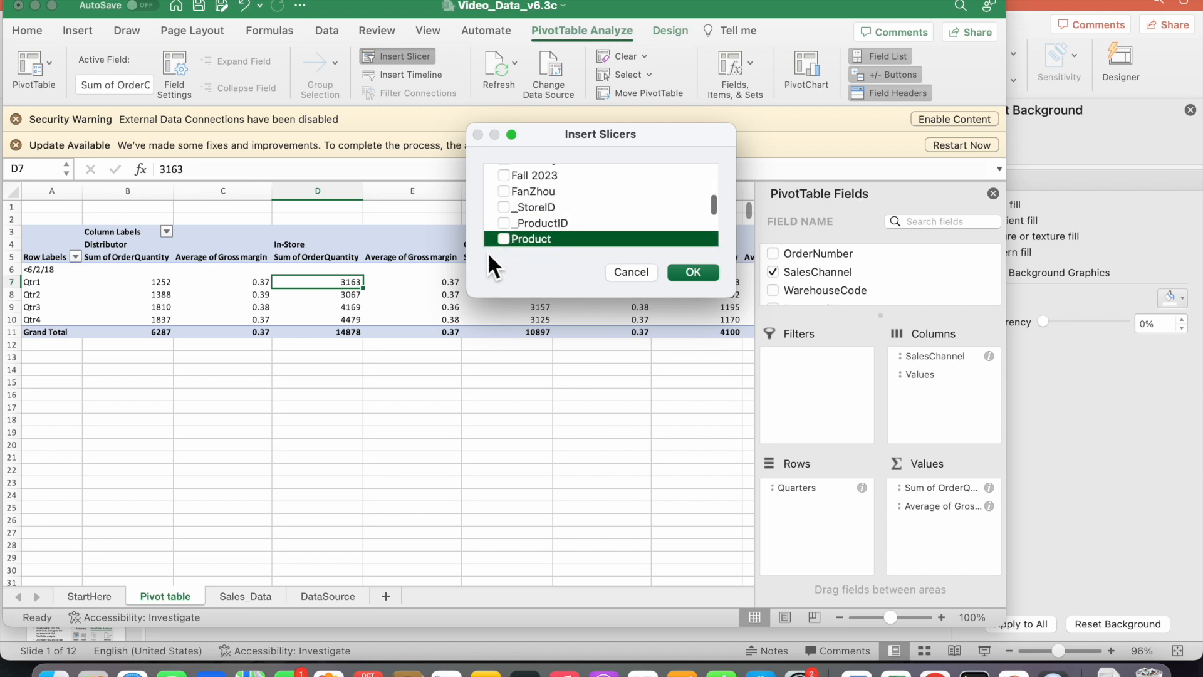
pyautogui.click(505, 240)
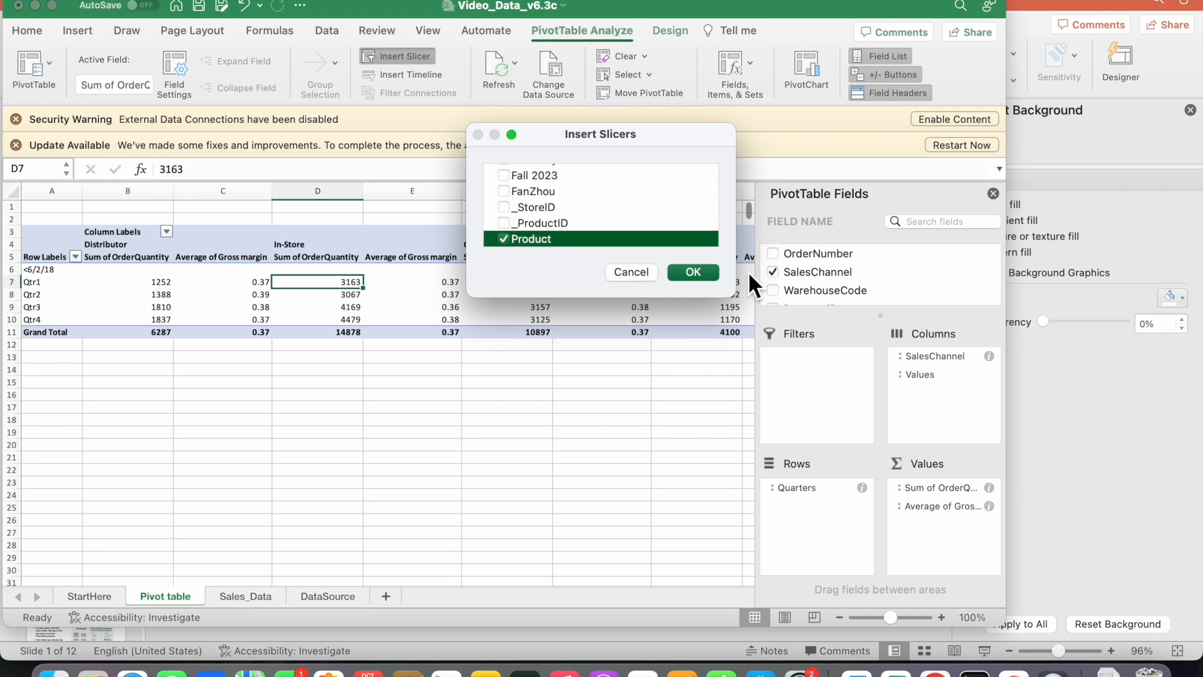
pyautogui.click(704, 272)
pyautogui.moveTo(434, 360); pyautogui.dragTo(570, 383)
pyautogui.moveTo(395, 312); pyautogui.dragTo(432, 371)
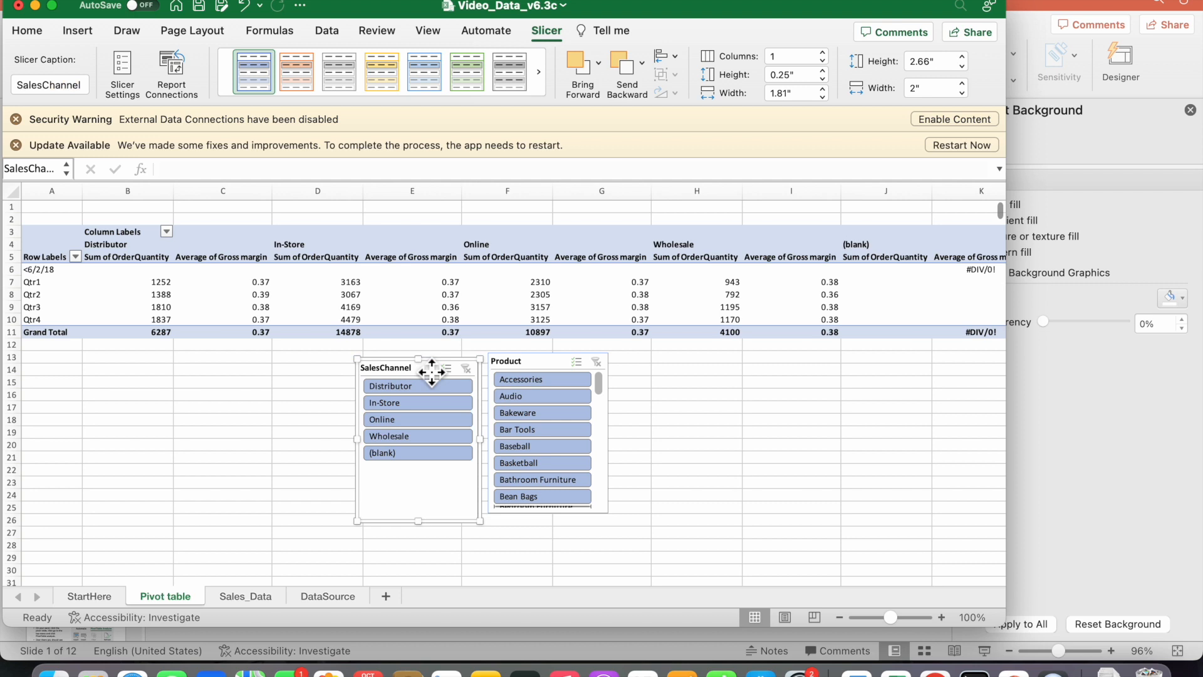
# Filter the PivotTable with the slicers to the Online sales channel and the Sculptures product
pyautogui.click(400, 417)
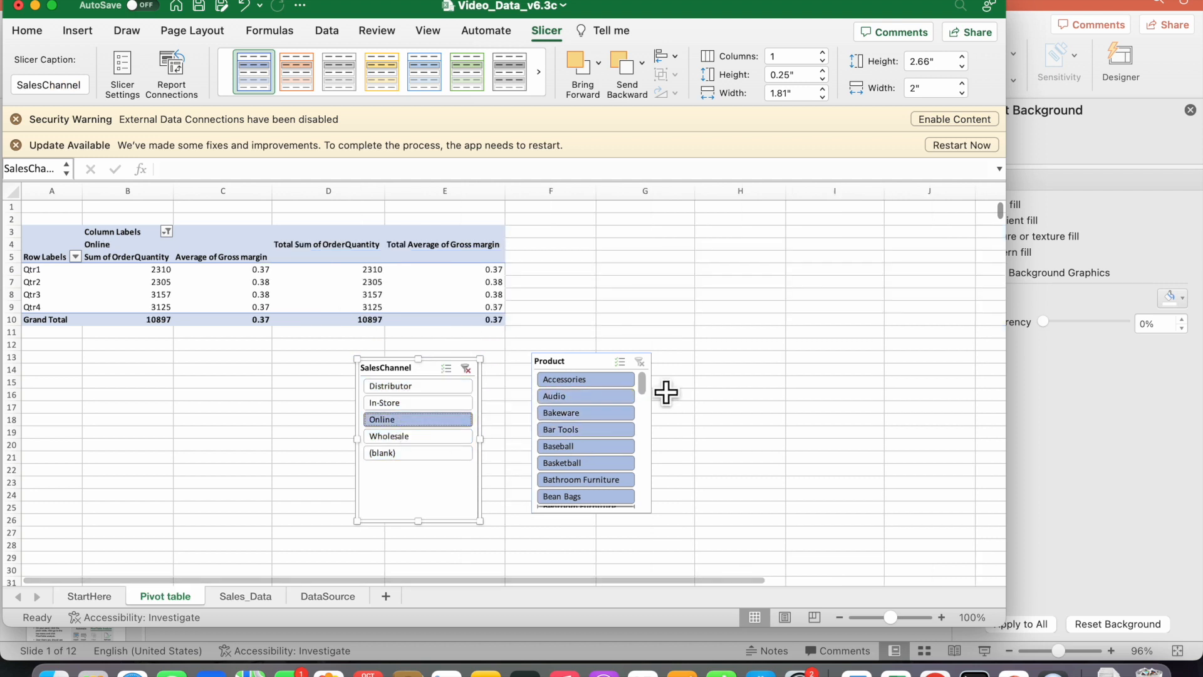
pyautogui.moveTo(645, 386); pyautogui.dragTo(634, 474)
pyautogui.click(588, 429)
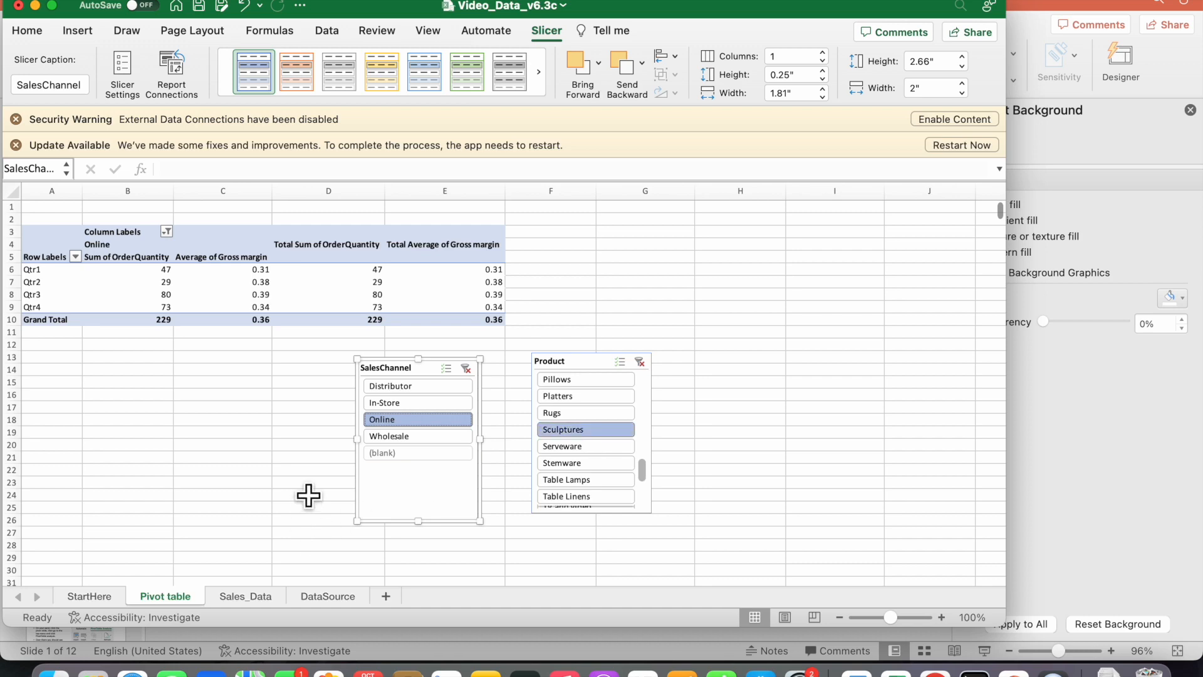
# Insert a PivotChart from the PivotTable and place it below the table, beside the SalesChannel slicer
pyautogui.click(163, 283)
pyautogui.click(559, 31)
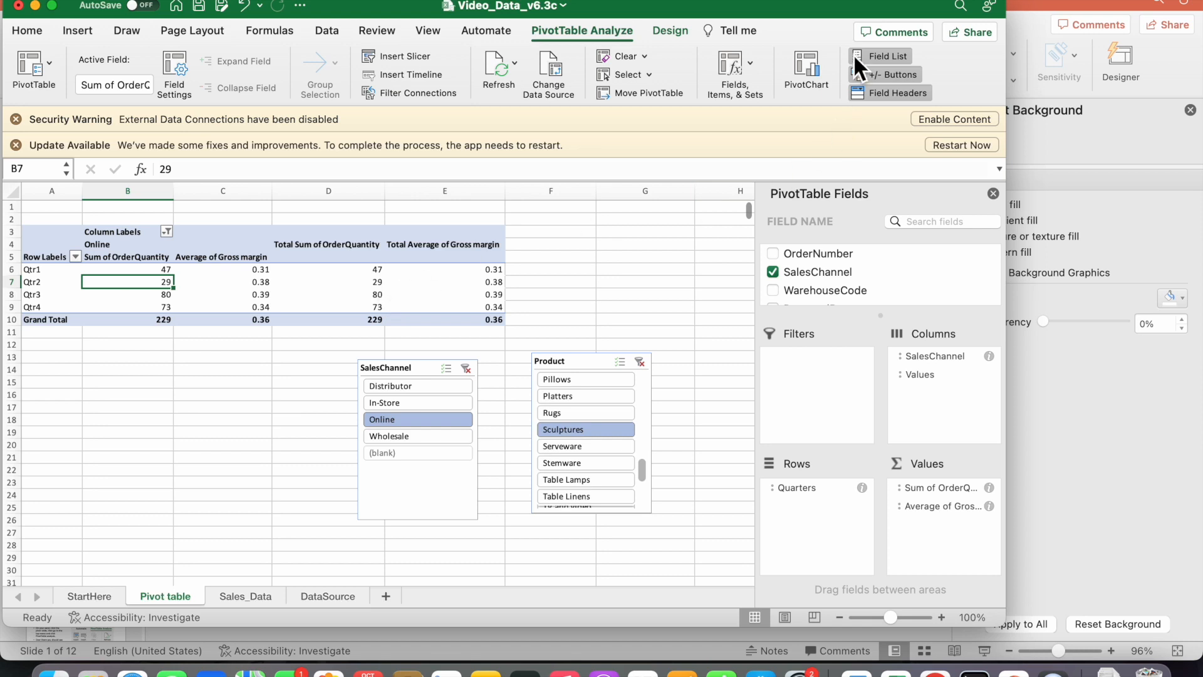
pyautogui.click(805, 63)
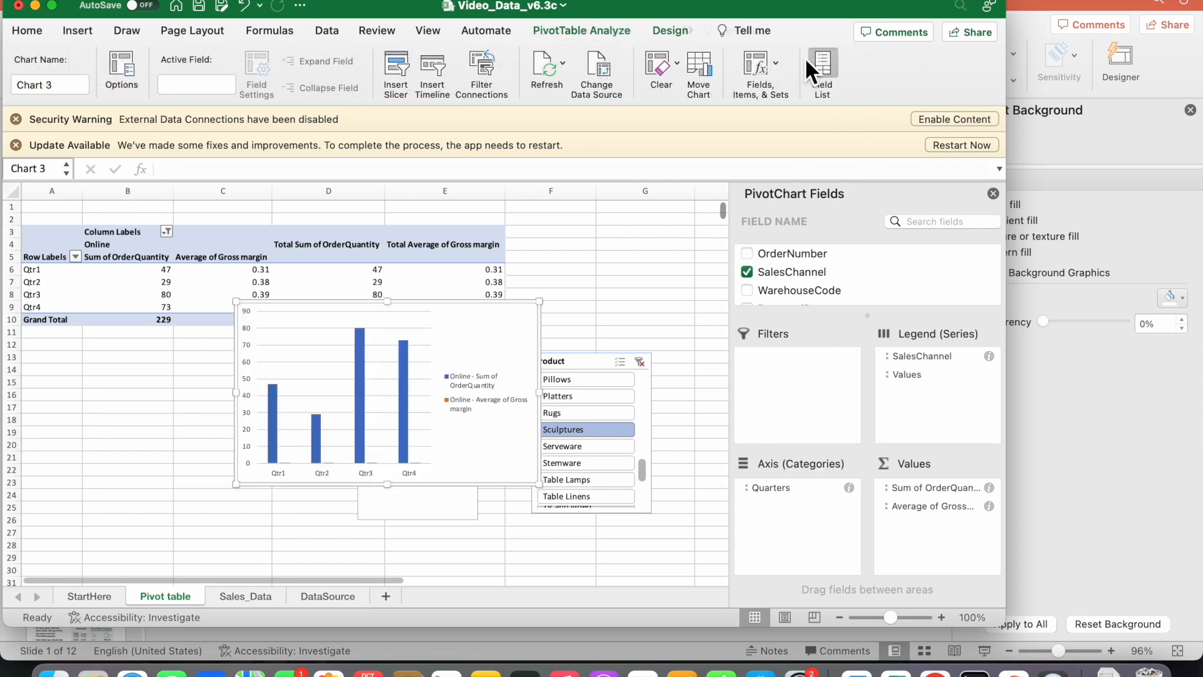
pyautogui.moveTo(490, 336); pyautogui.dragTo(294, 374)
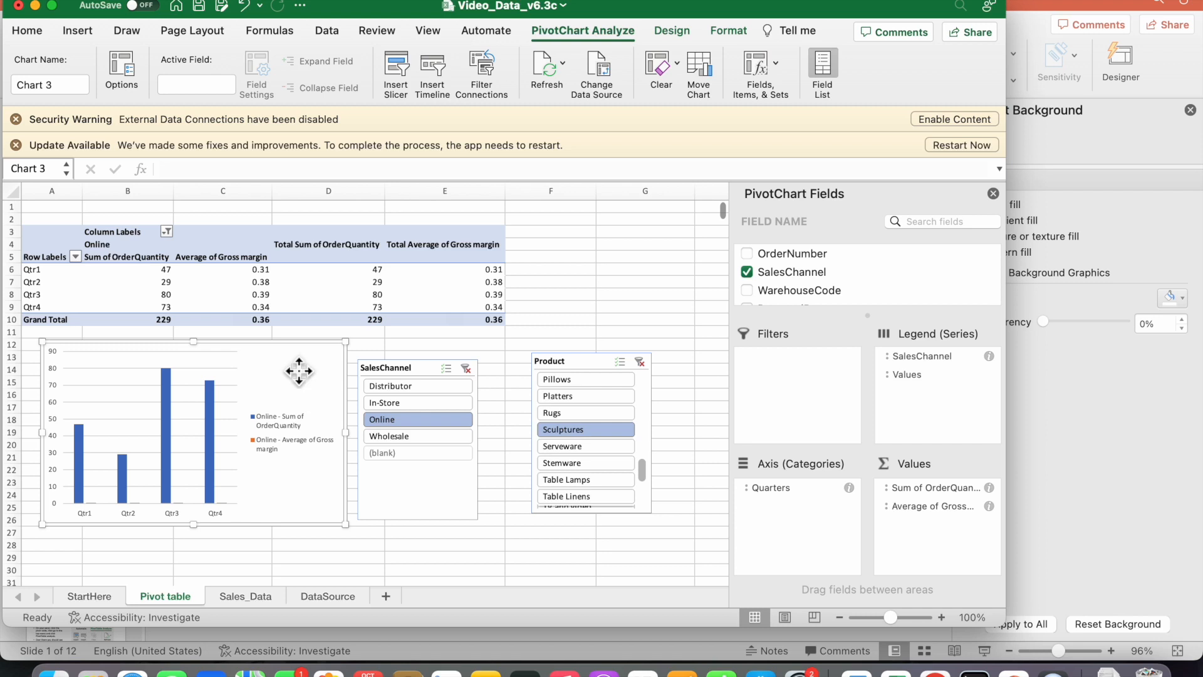
# Plot the chart's Sum of OrderQuantity series on the secondary axis, and switch the SalesChannel filter to In-Store
pyautogui.doubleClick(301, 370)
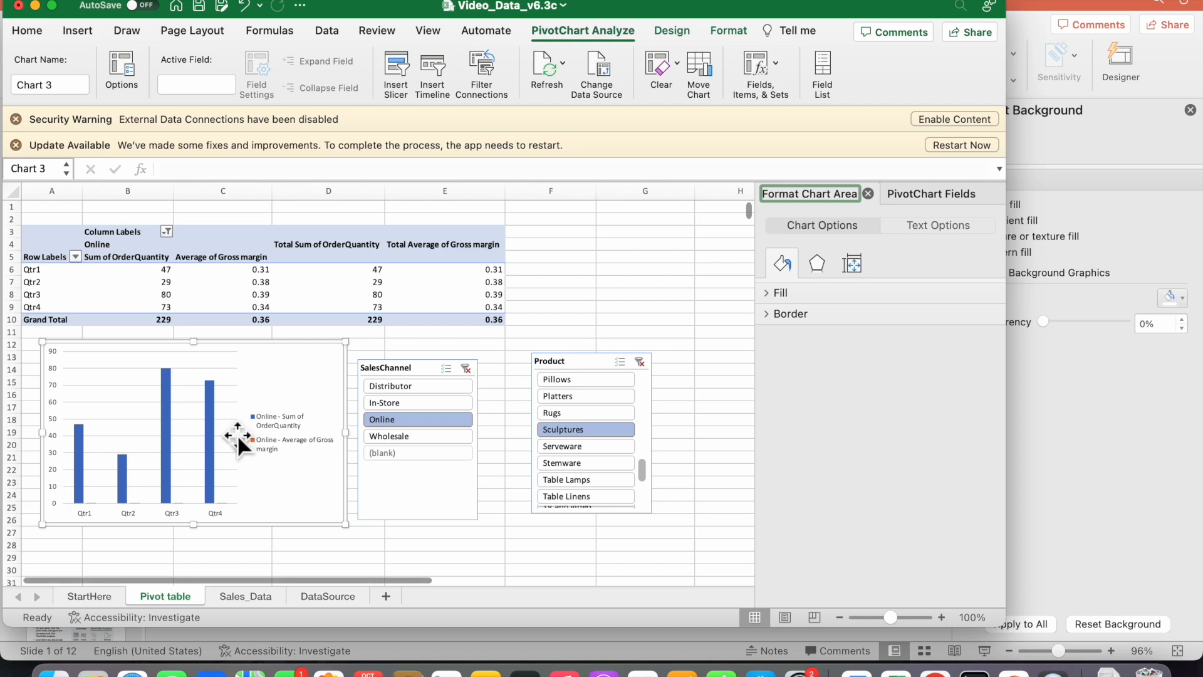
pyautogui.click(213, 416)
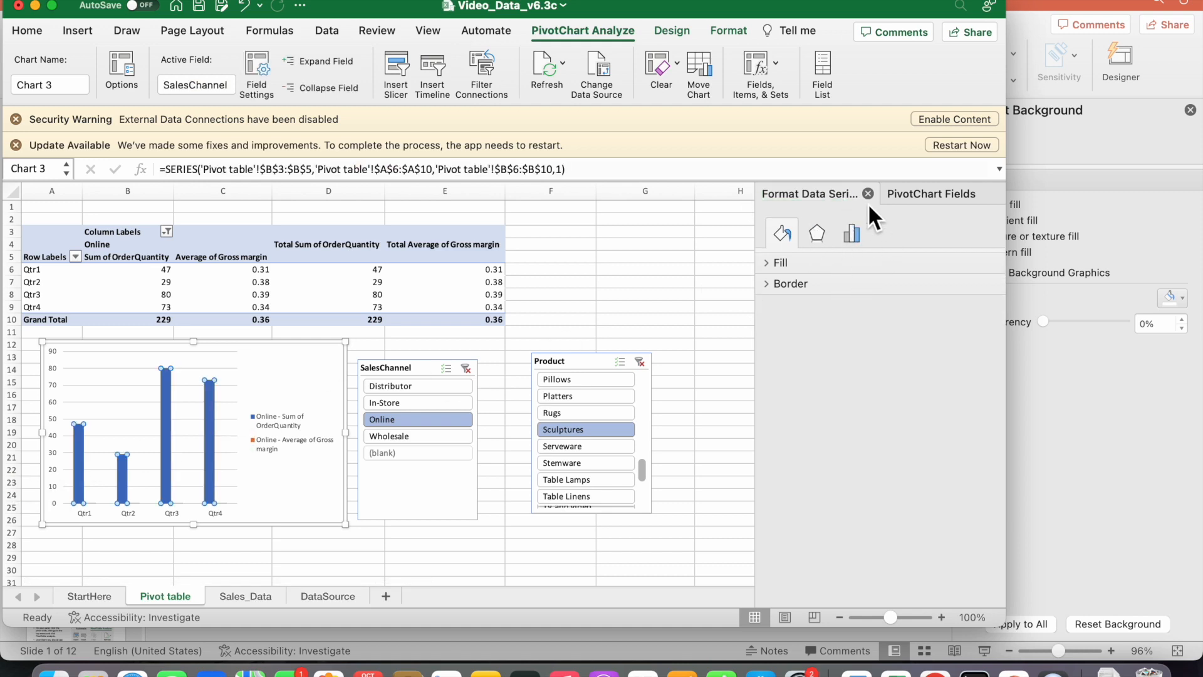
pyautogui.click(853, 235)
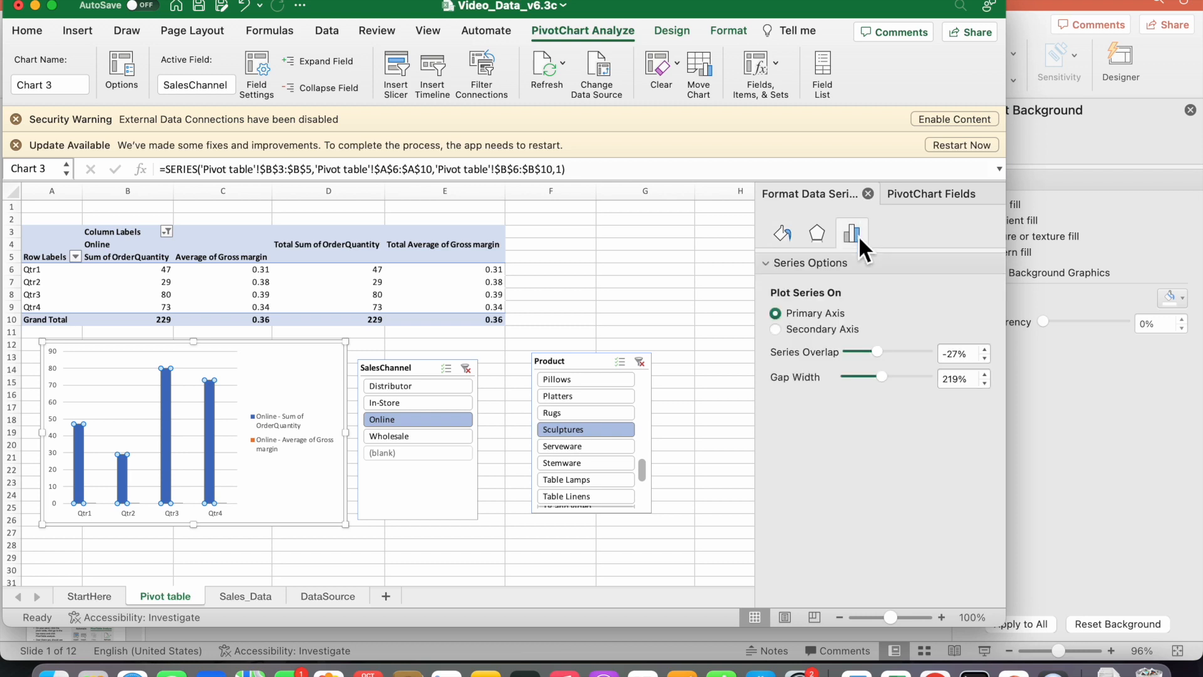
pyautogui.click(776, 330)
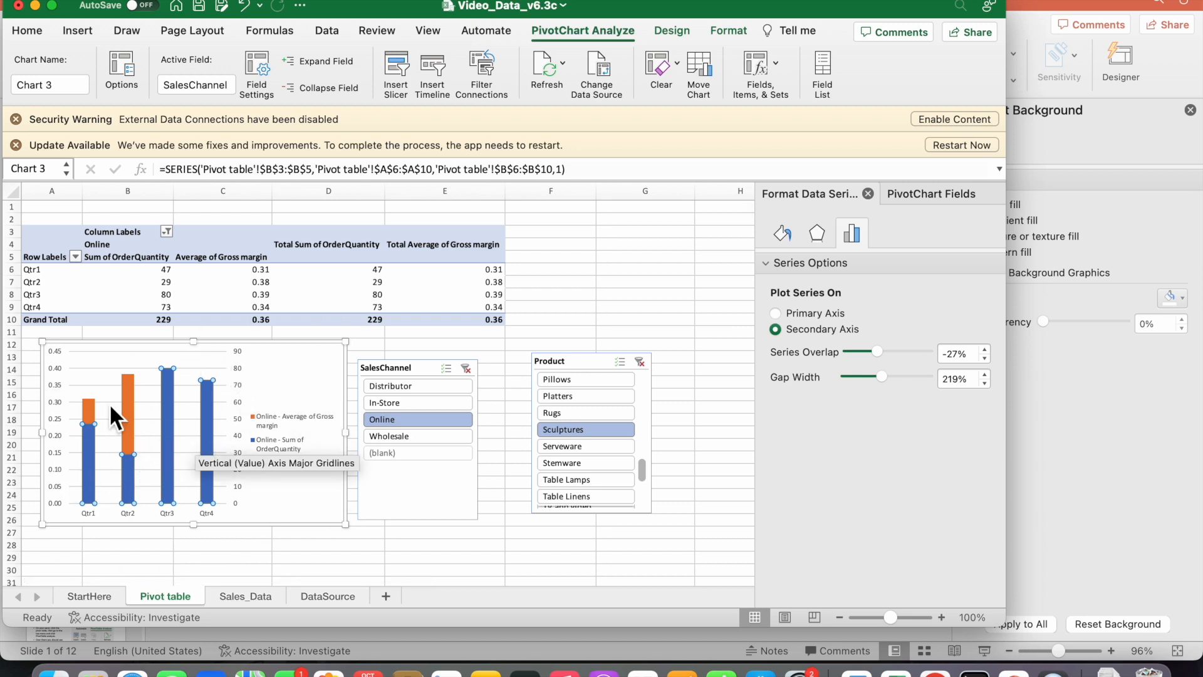
pyautogui.click(418, 402)
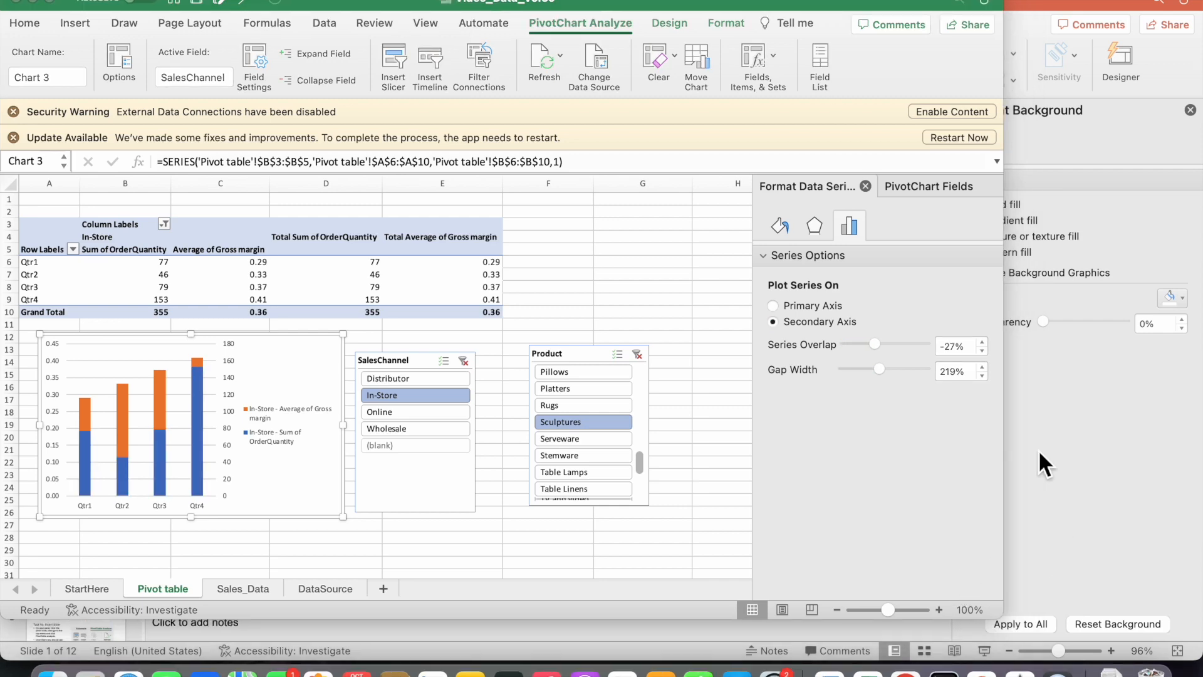
# Switch to the PowerPoint presentation and review the pivot chart task slides from slide 2 through slide 8
pyautogui.click(1039, 449)
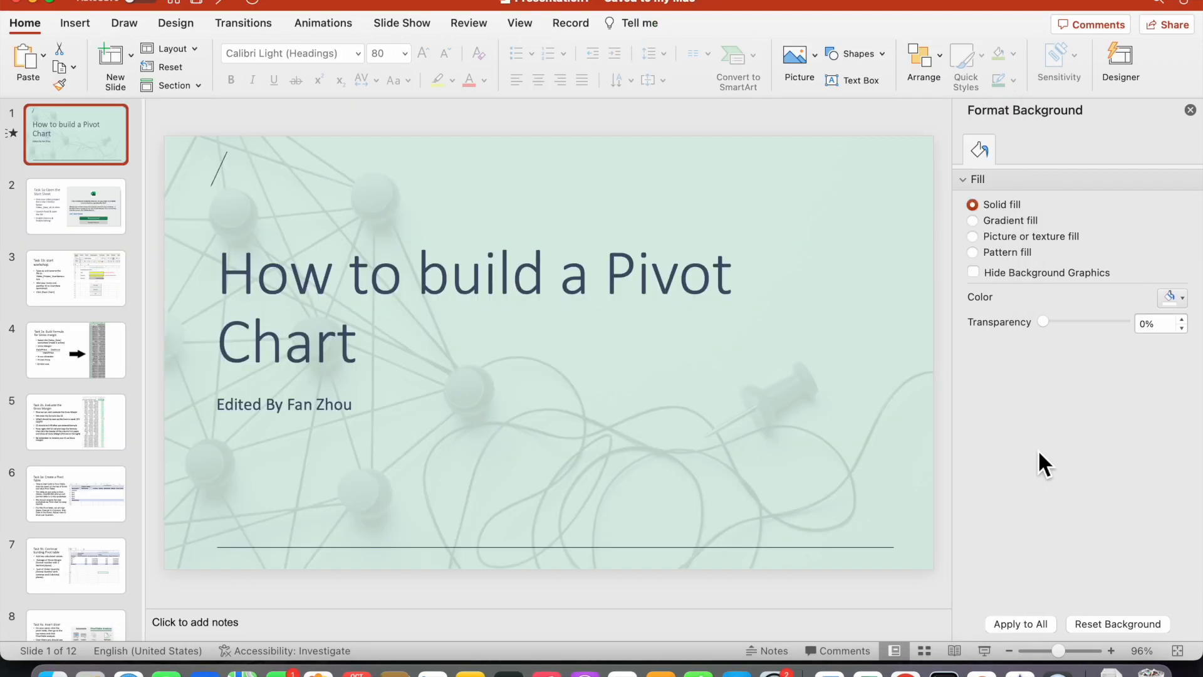
pyautogui.click(65, 226)
pyautogui.press('Down')
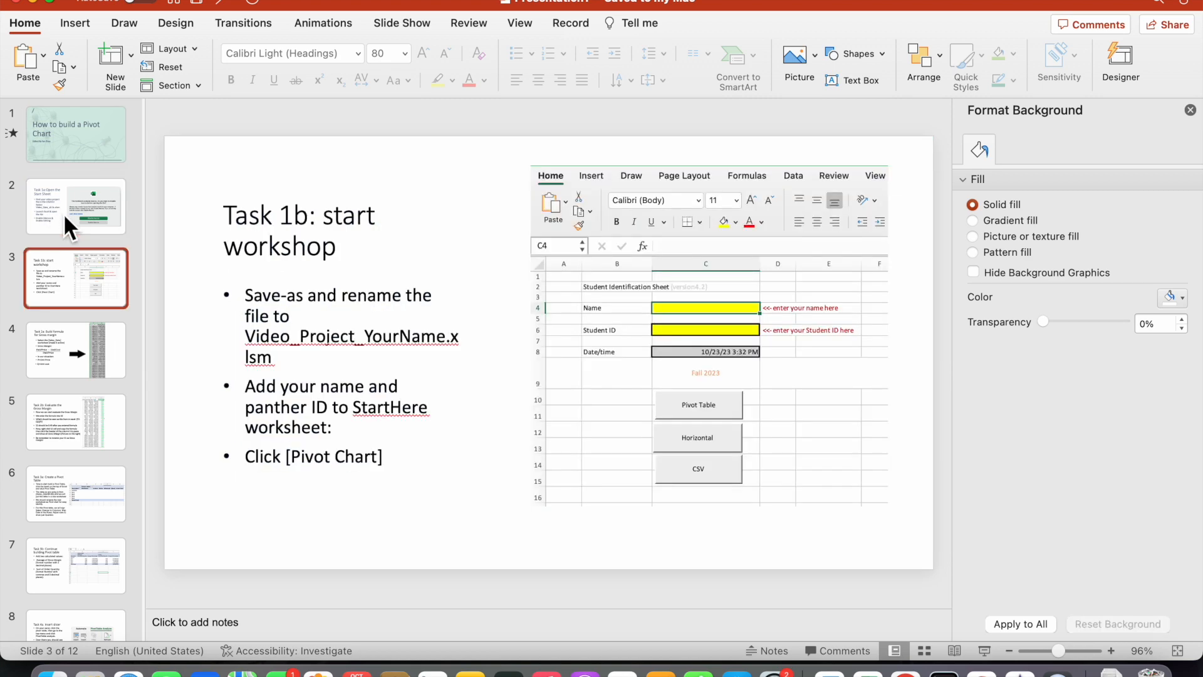
pyautogui.press('Down')
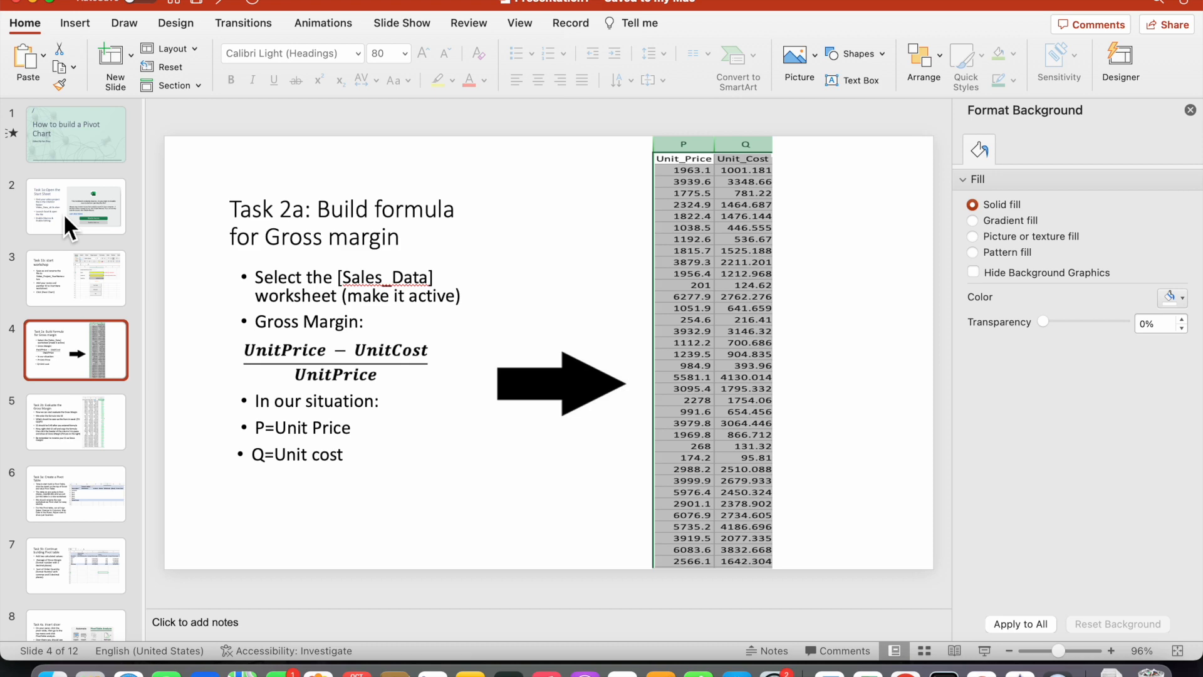
pyautogui.press('Down')
pyautogui.press('Down')
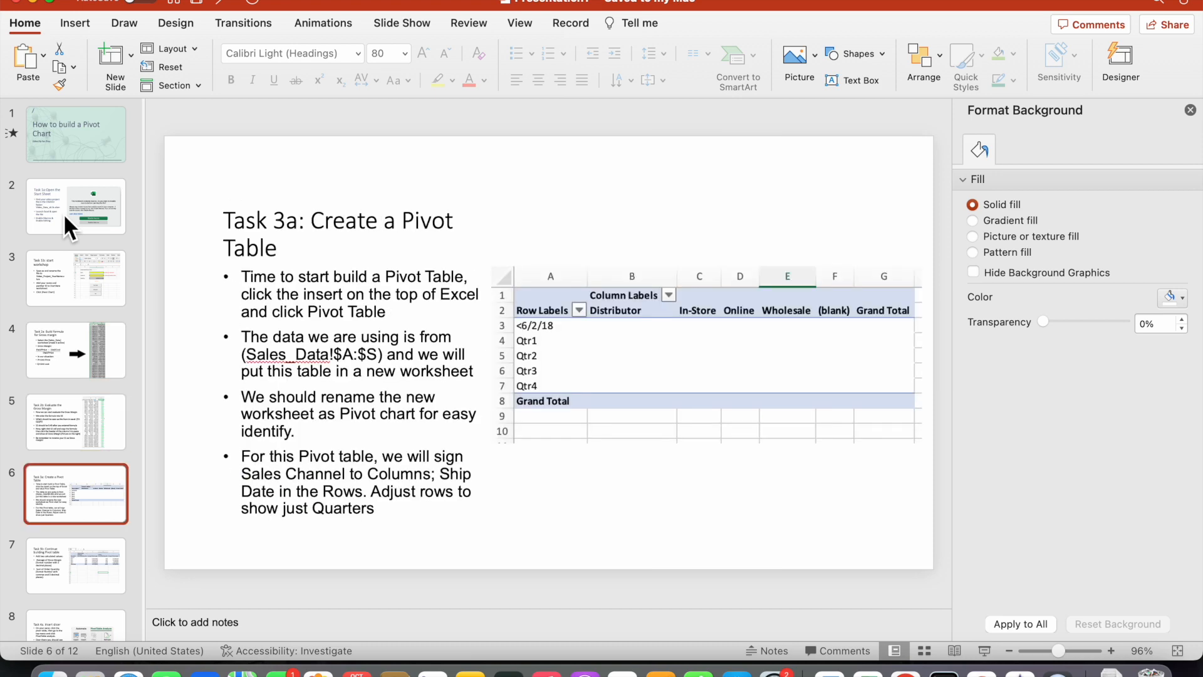
pyautogui.press('Down')
pyautogui.press('Down')
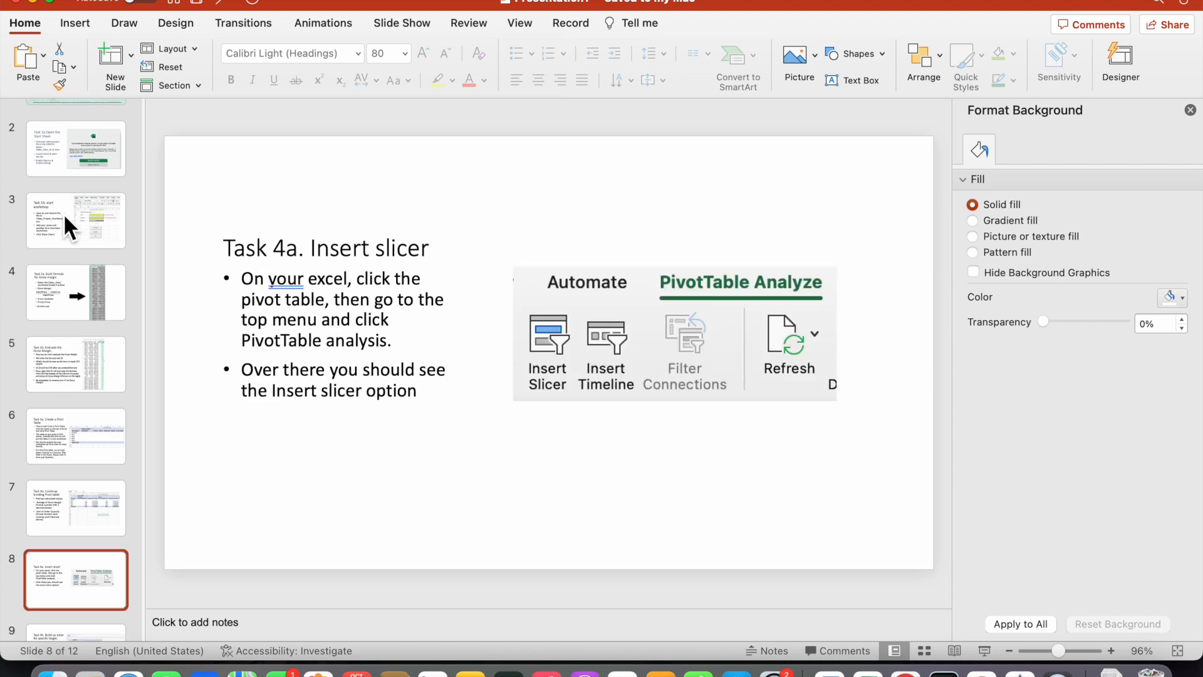